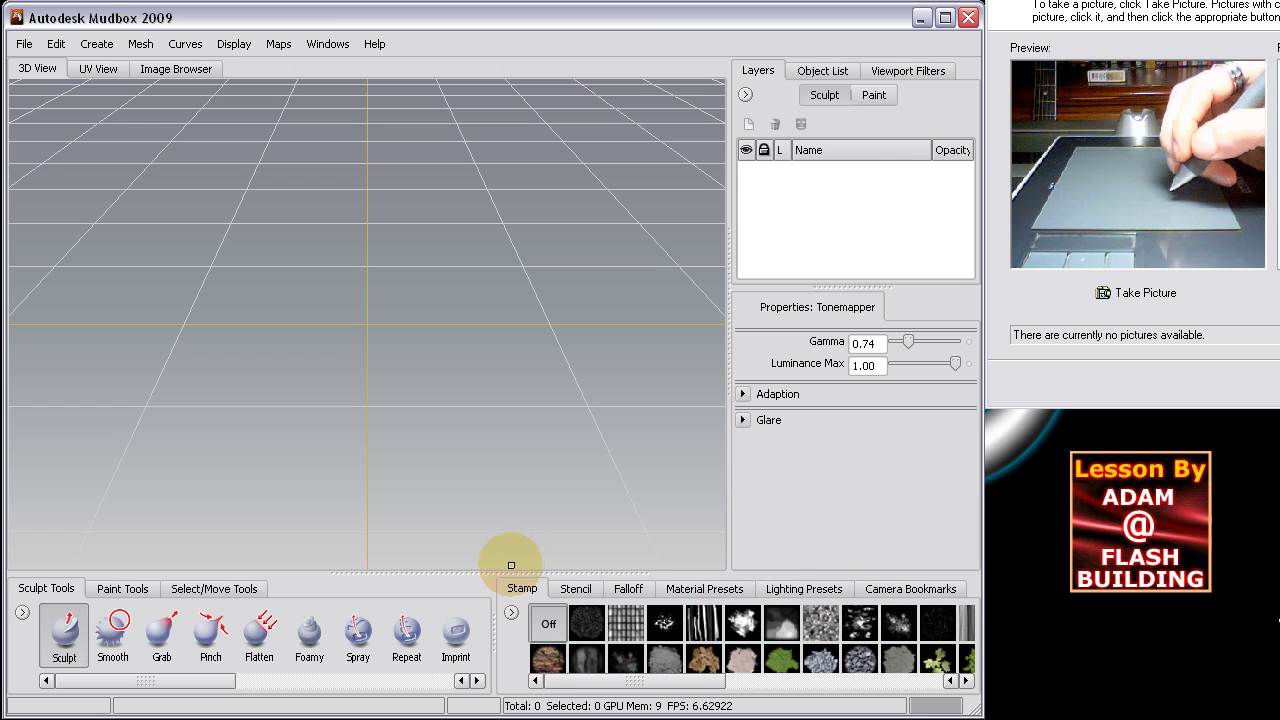
key(alt+Tab)
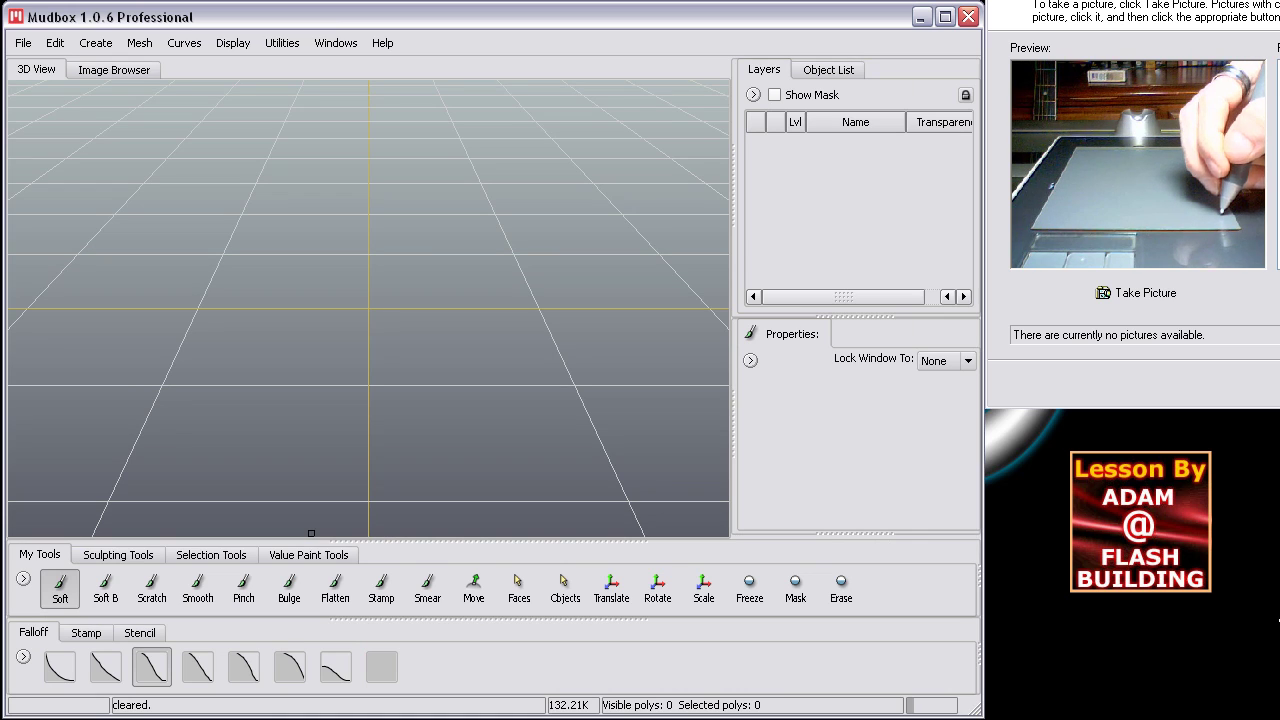
key(alt+Tab)
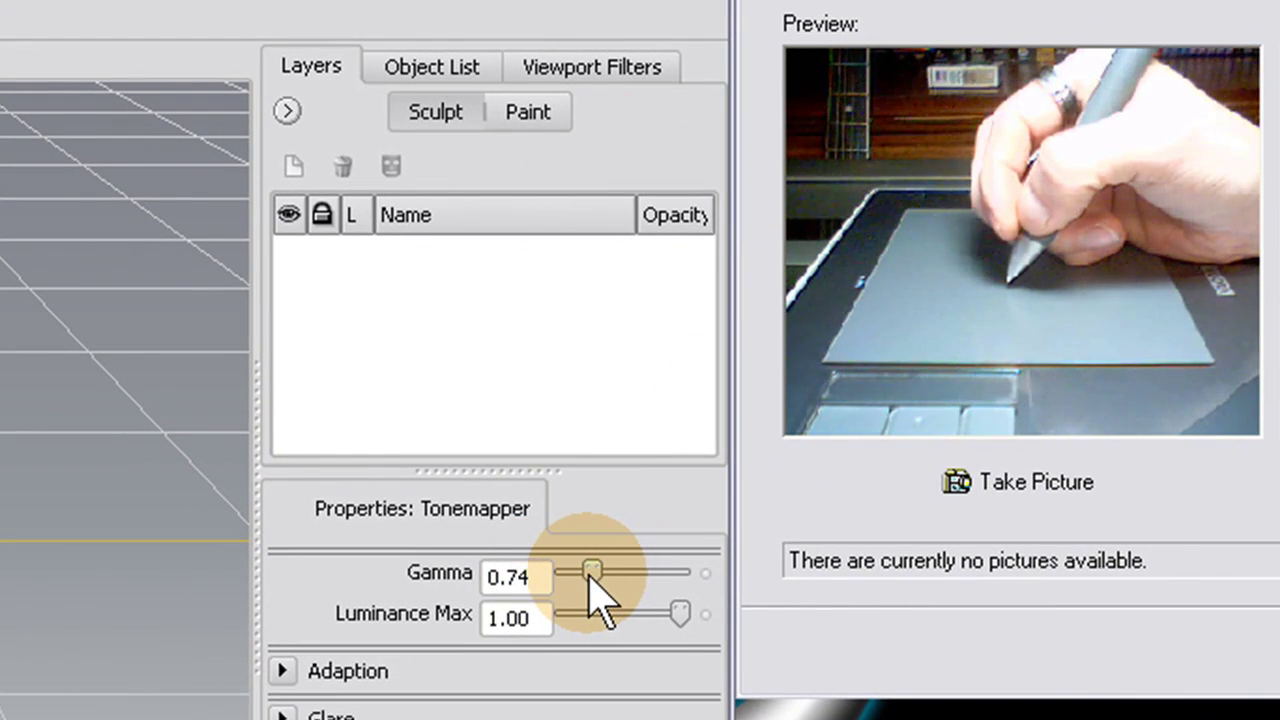
Set the Tonemapper's gamma to 0.85 after trying lower values
mouse_move(592, 578)
mouse_down()
mouse_move(630, 576)
mouse_move(576, 578)
mouse_move(686, 578)
mouse_move(592, 580)
mouse_up()
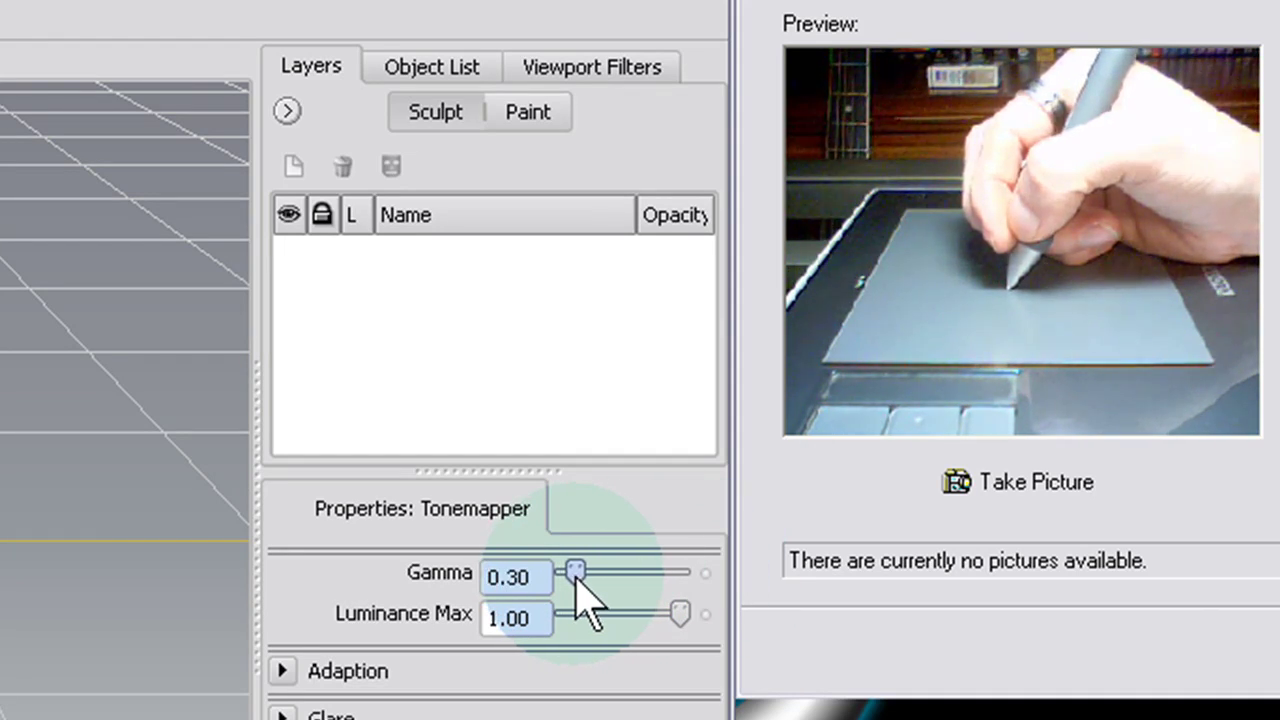
drag(576, 580, 563, 580)
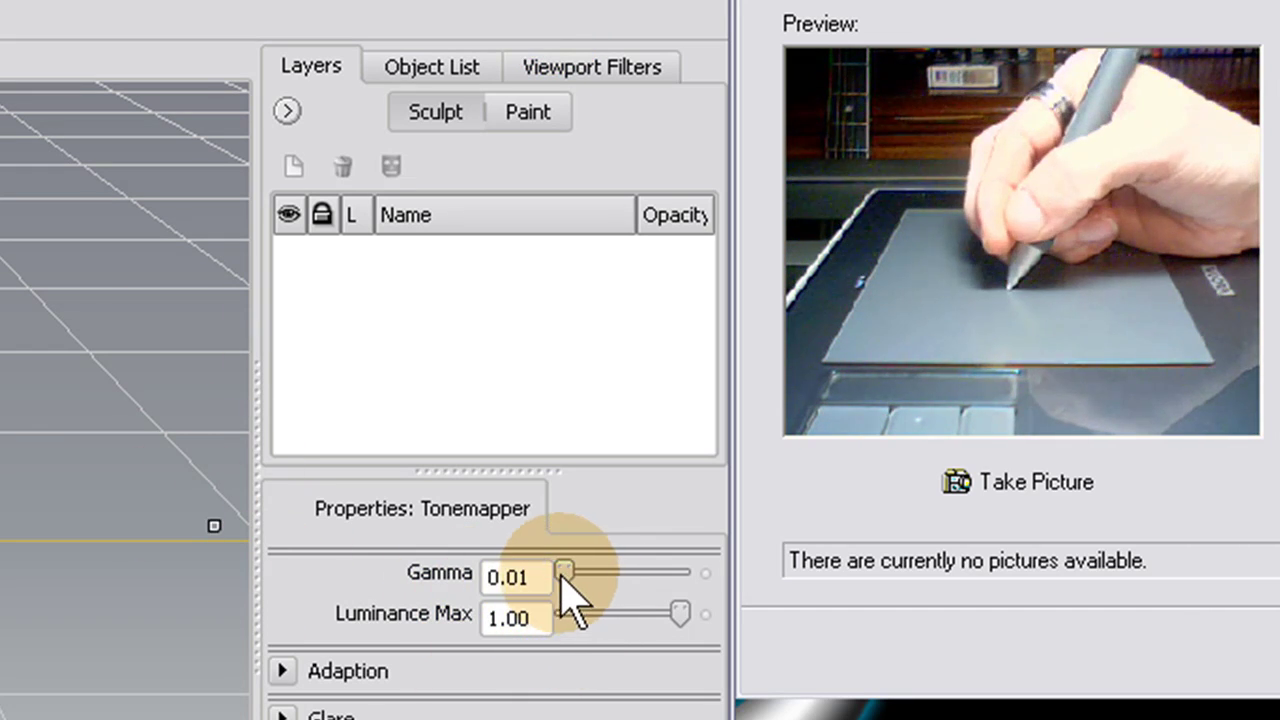
drag(562, 577, 594, 586)
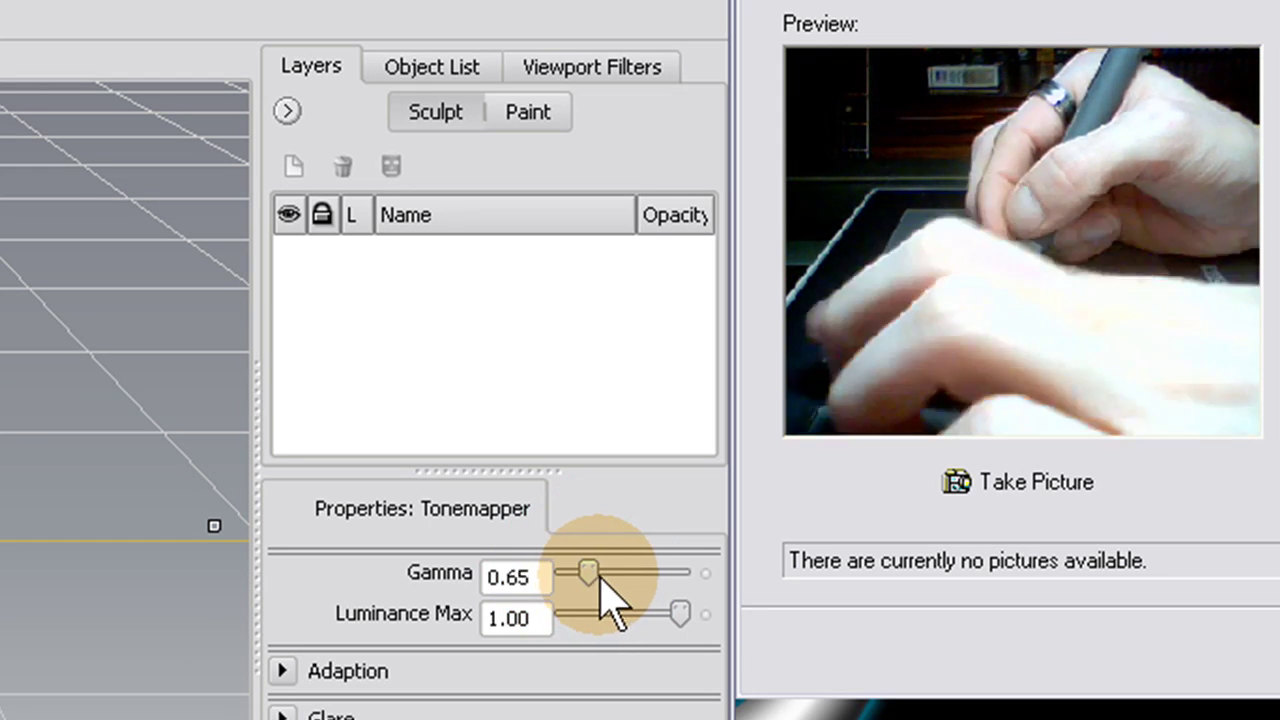
drag(603, 578, 605, 578)
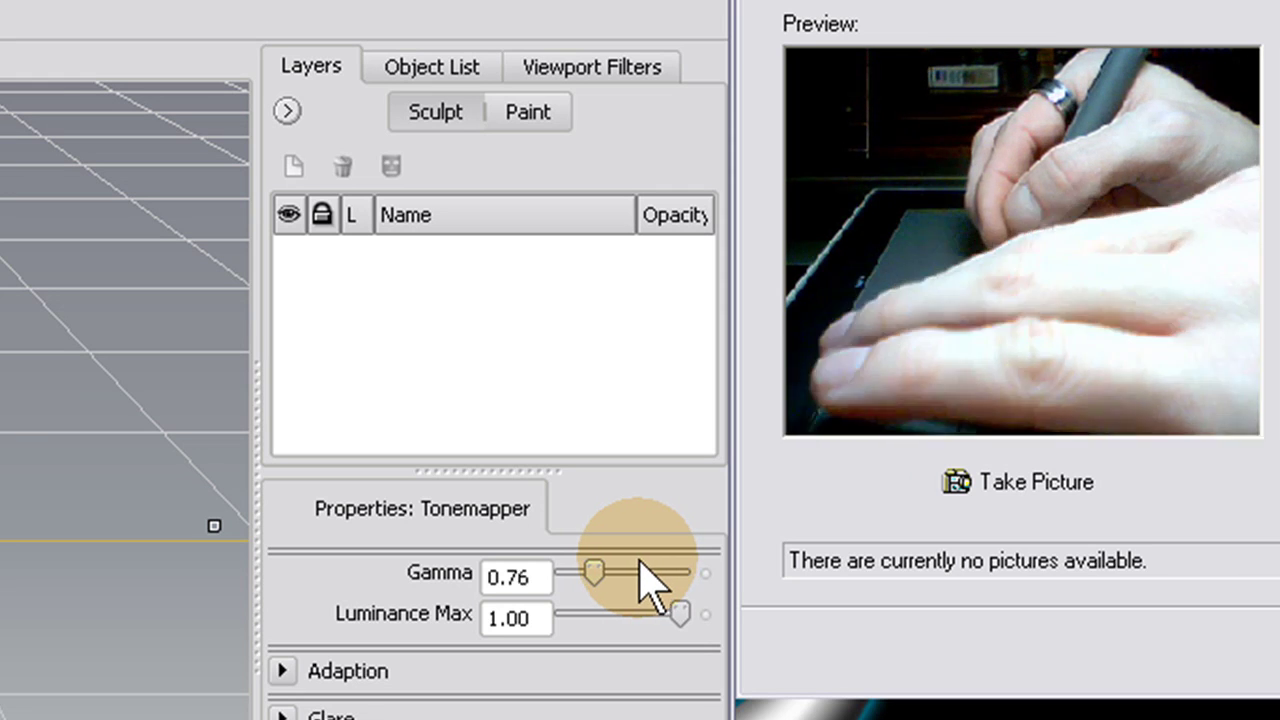
drag(639, 563, 645, 563)
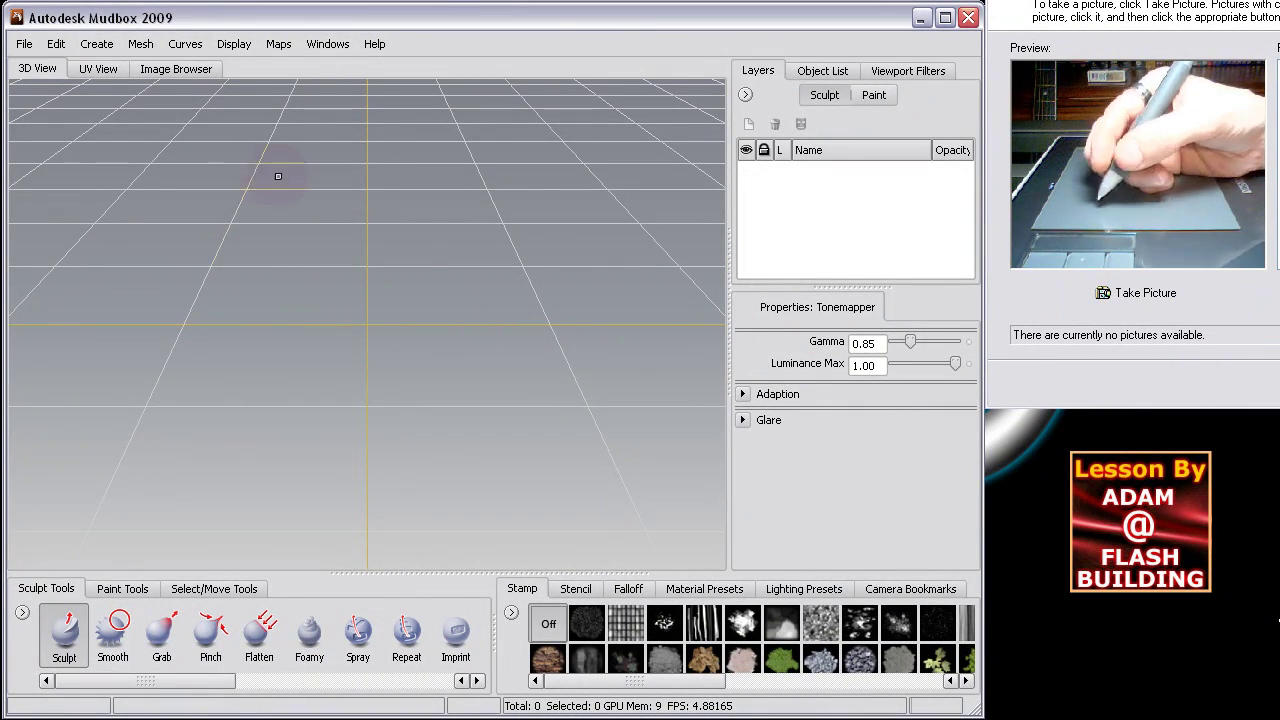
Create a sphere mesh in the empty Mudbox 2009 scene
click(96, 47)
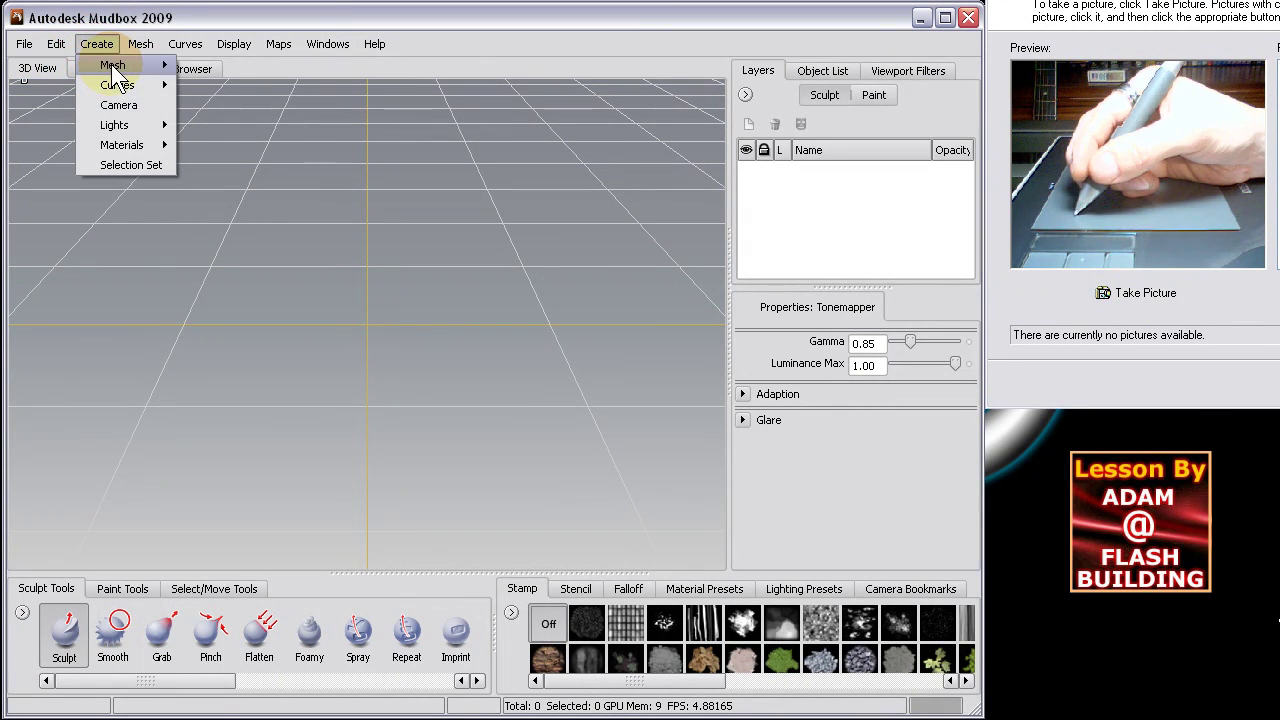
mouse_move(111, 66)
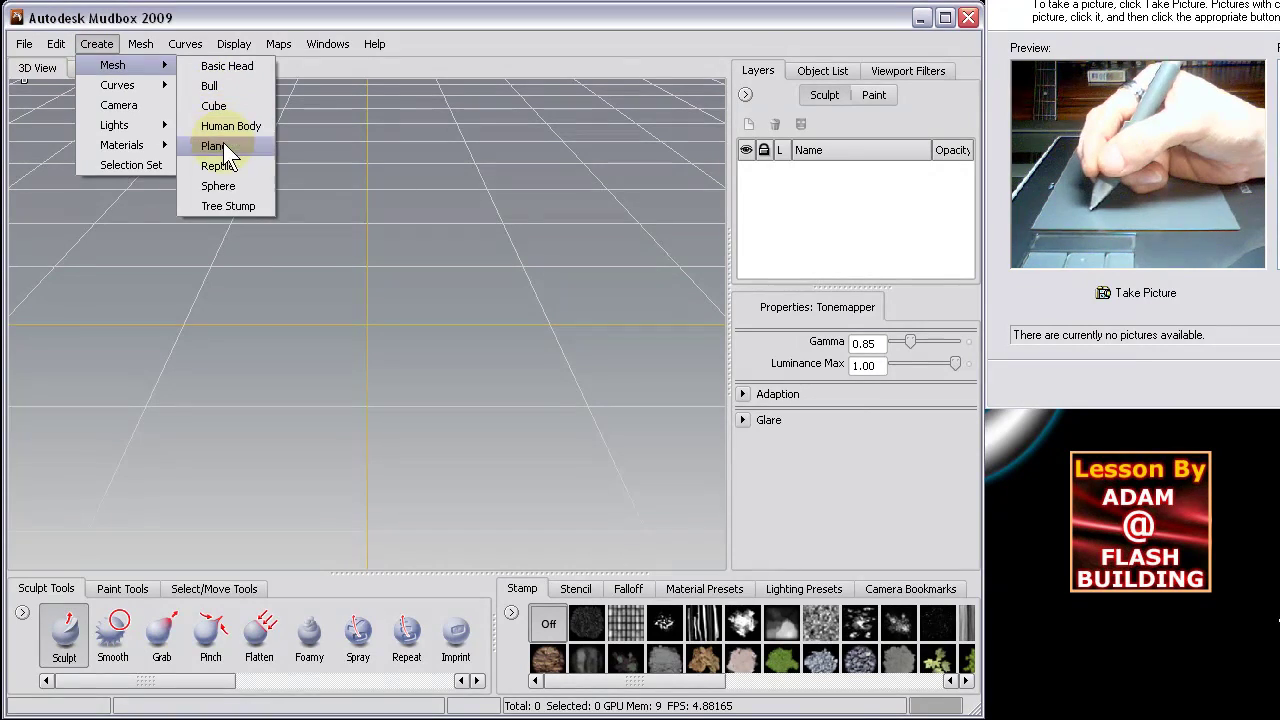
click(222, 187)
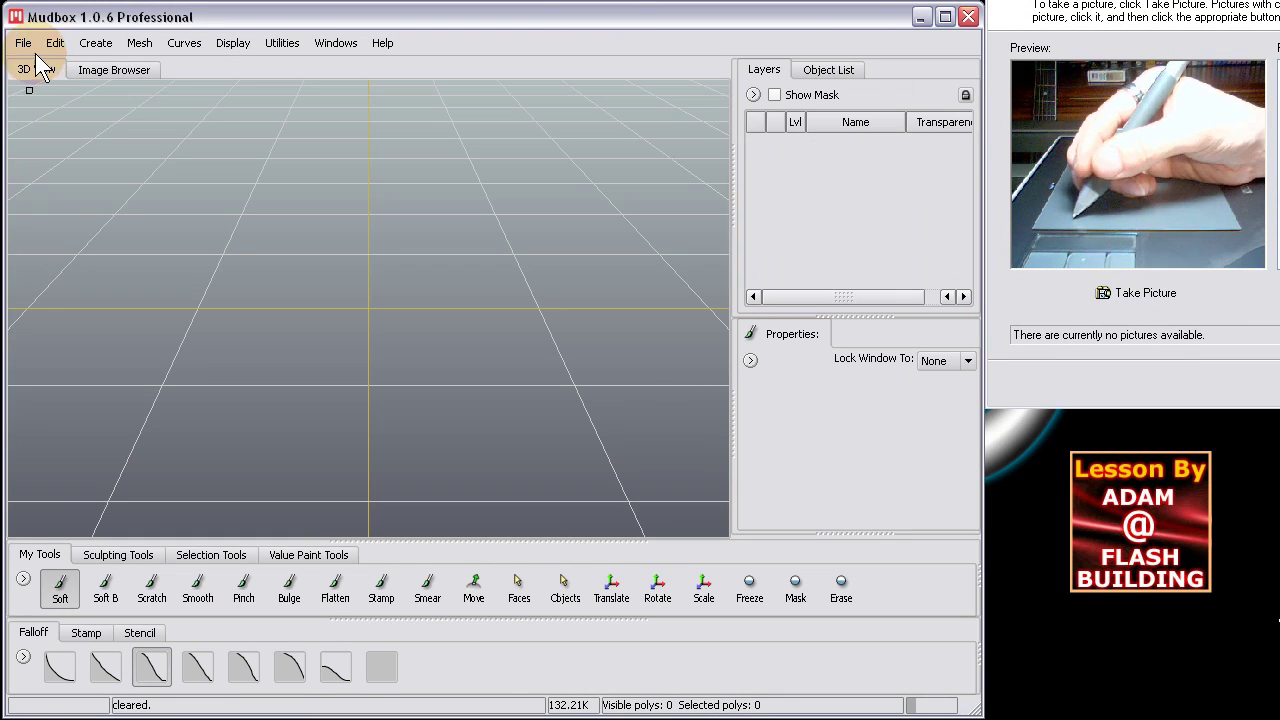
Switch to Mudbox 1.0.6 Professional and create a sphere mesh there as well
click(95, 45)
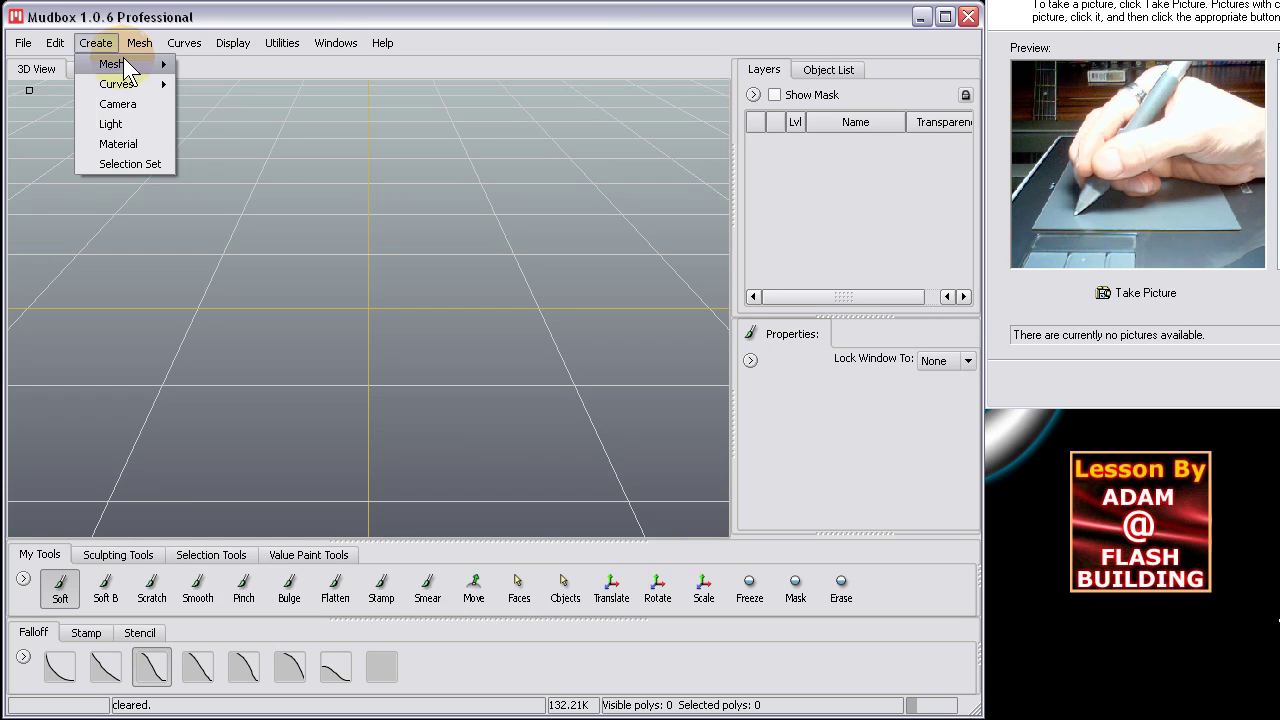
mouse_move(112, 66)
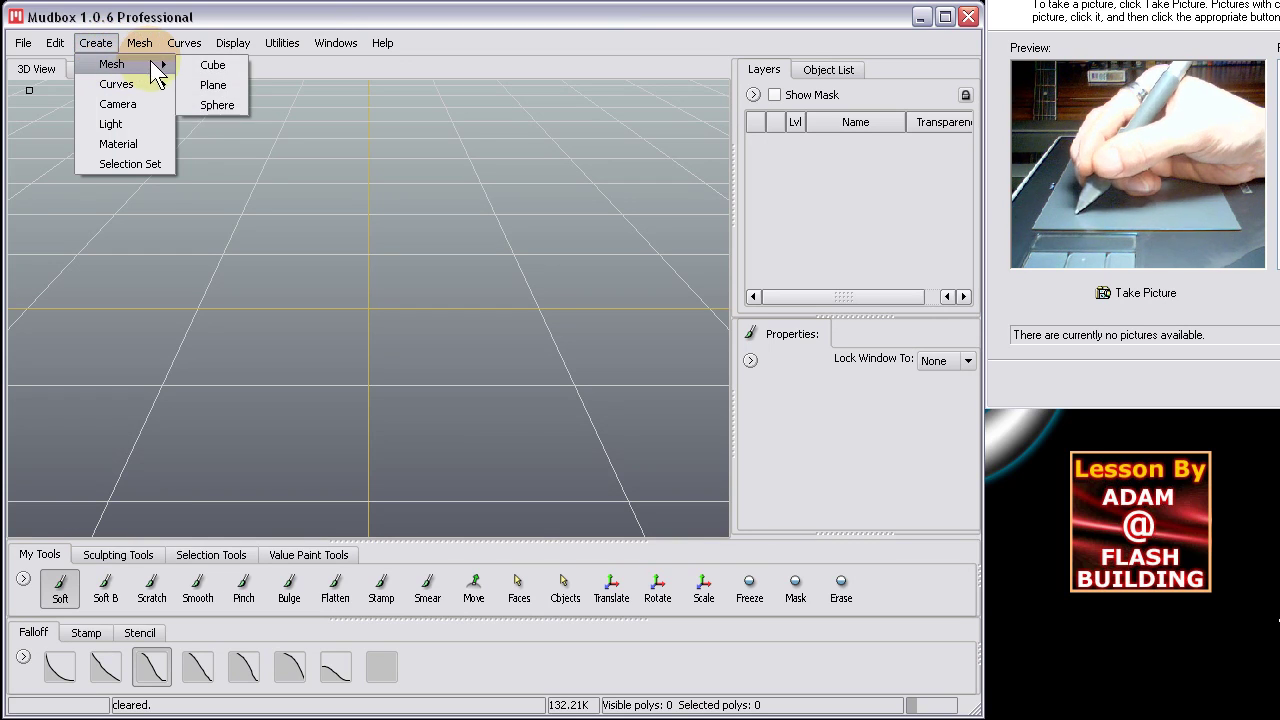
click(207, 103)
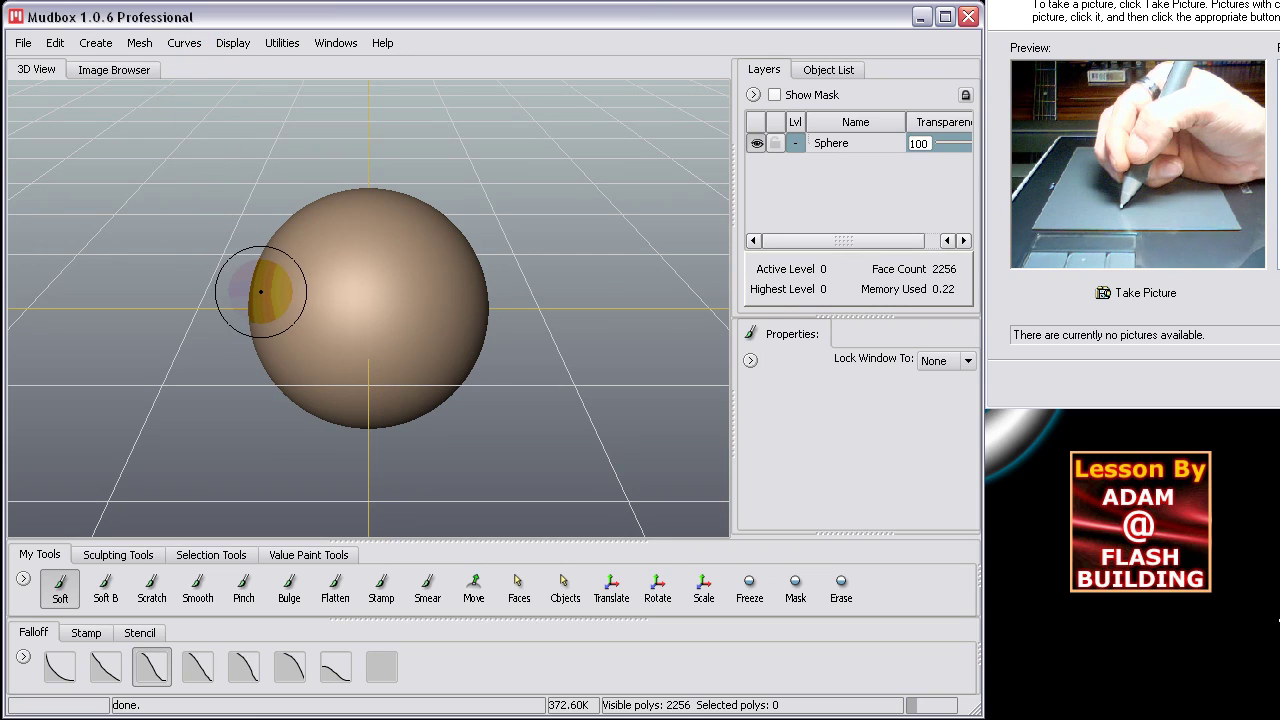
Subdivide the Mudbox 1.0.6 sphere three times
click(238, 45)
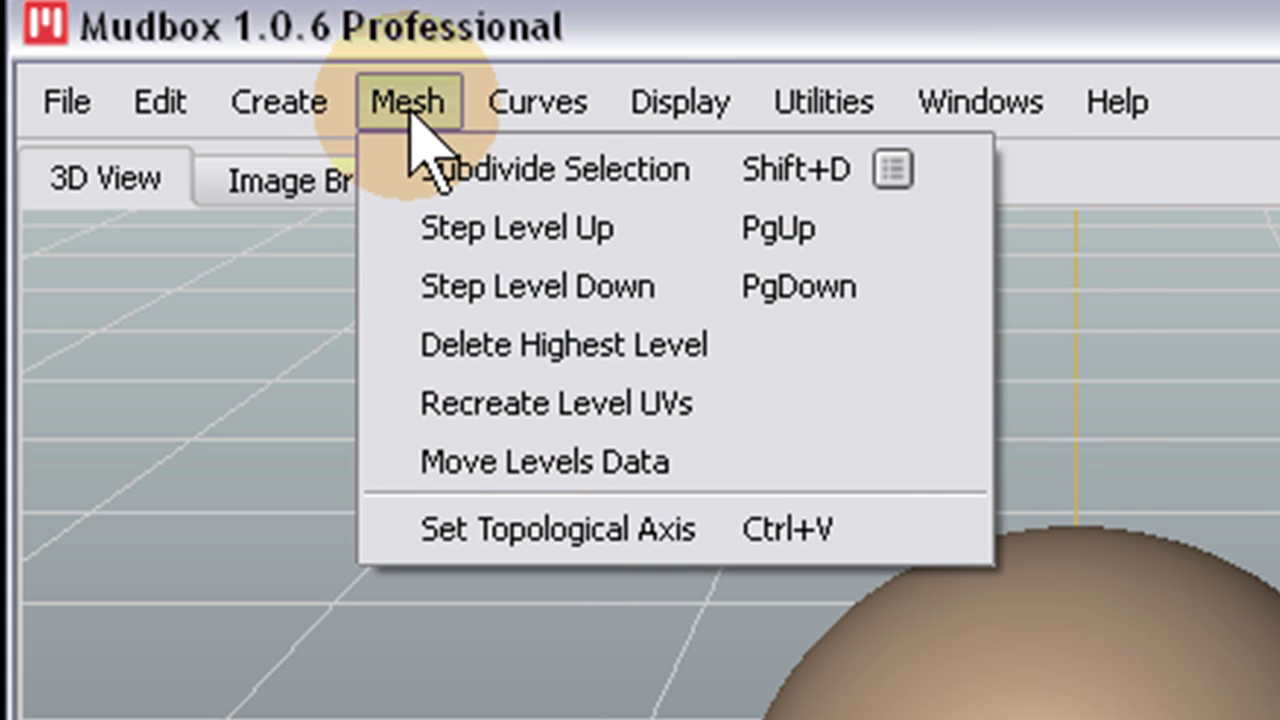
mouse_move(537, 101)
mouse_move(408, 101)
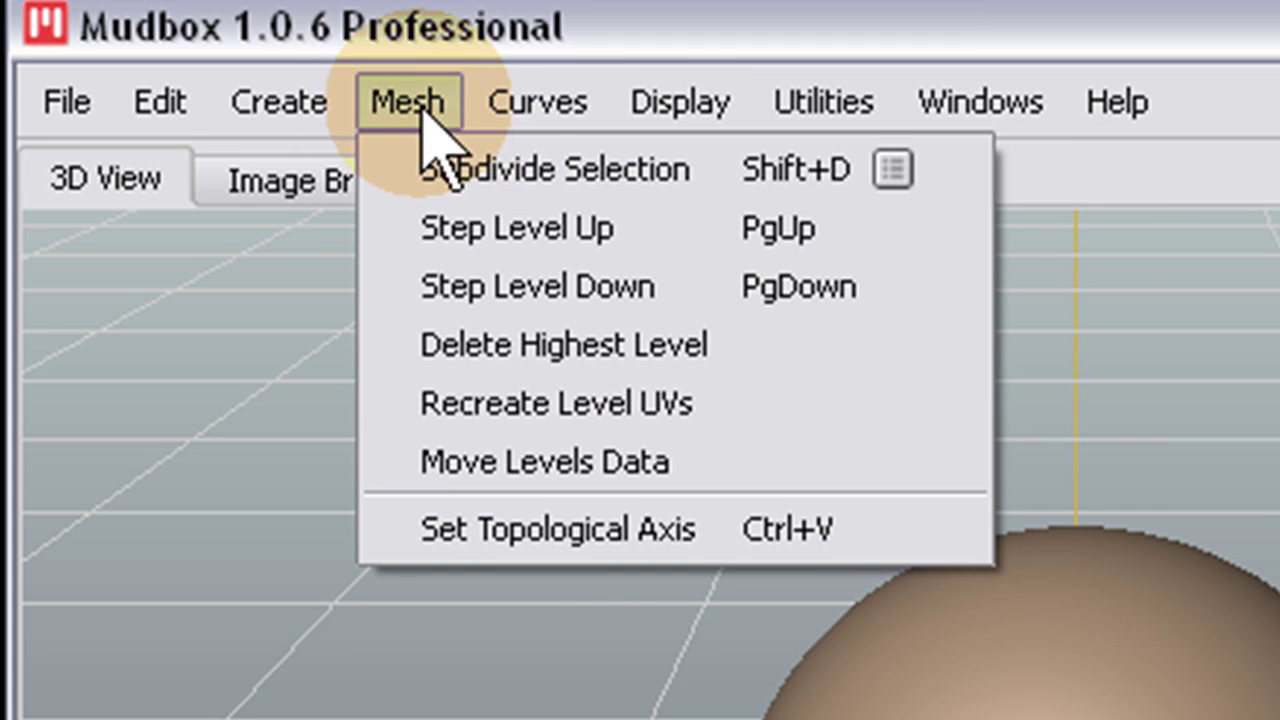
click(432, 162)
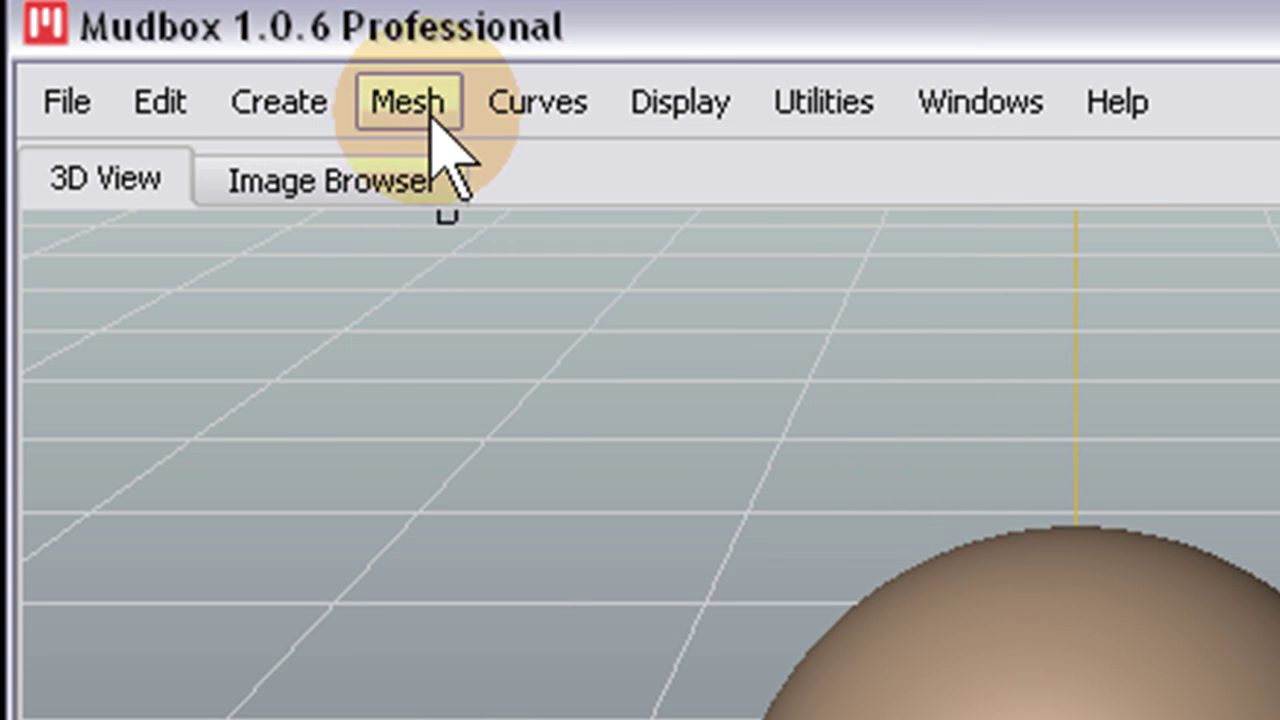
click(422, 110)
click(440, 172)
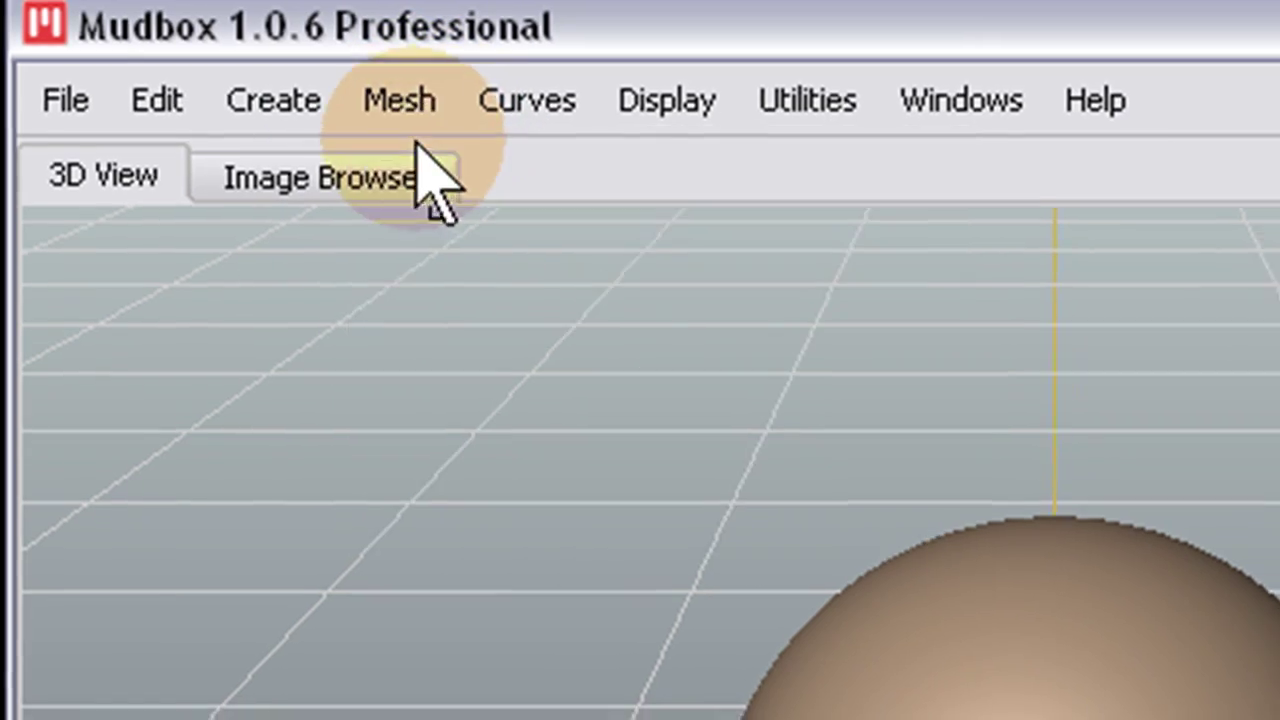
click(408, 101)
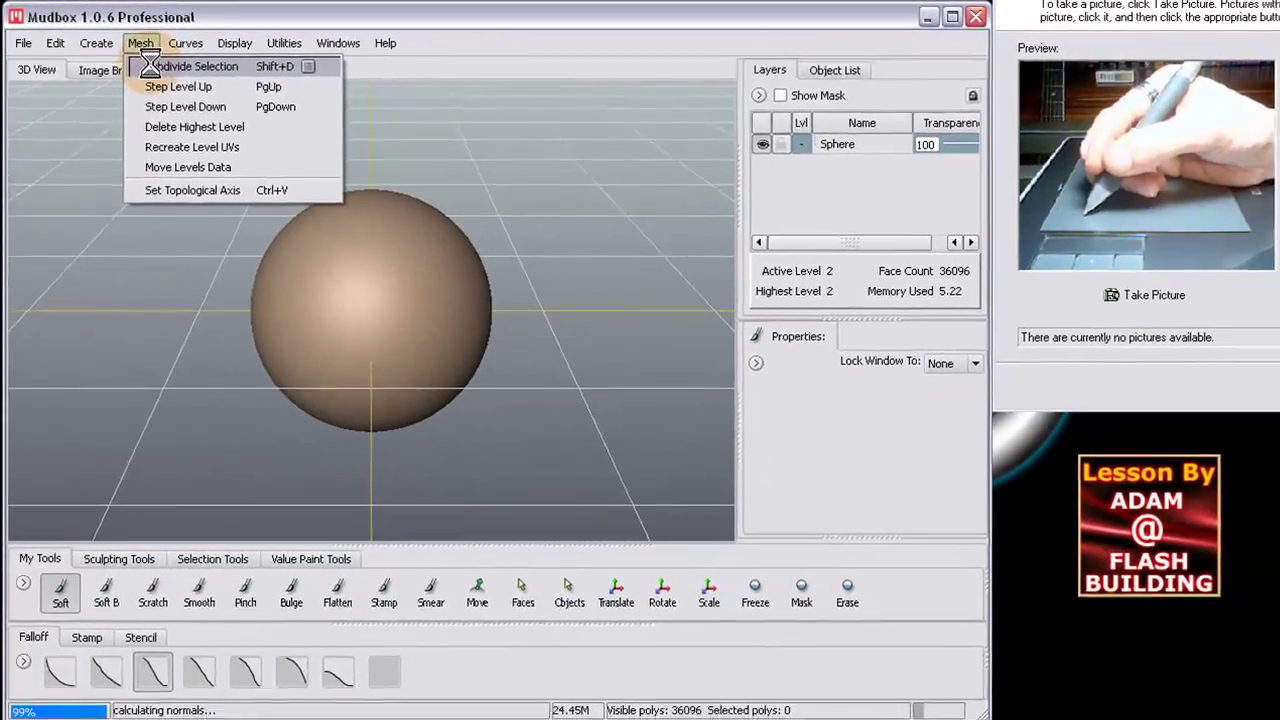
click(240, 100)
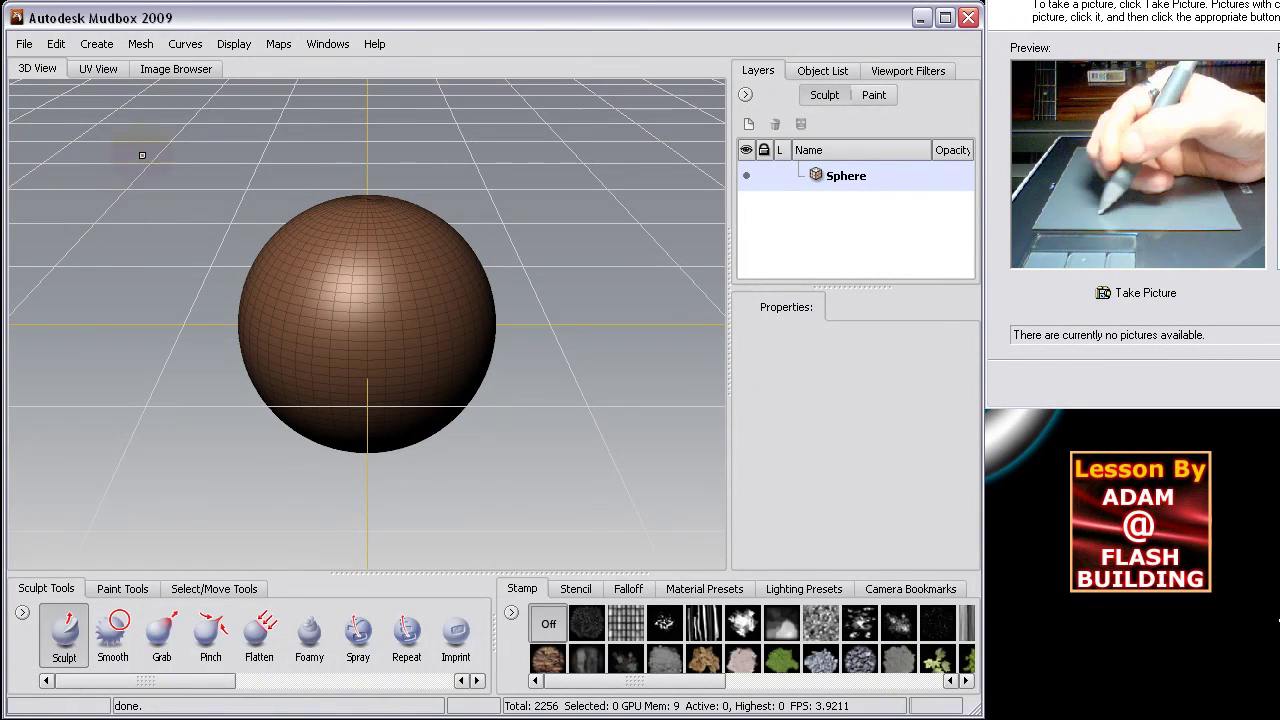
Switch to Mudbox 2009 and subdivide its sphere three times, up to level 3
click(141, 50)
click(152, 66)
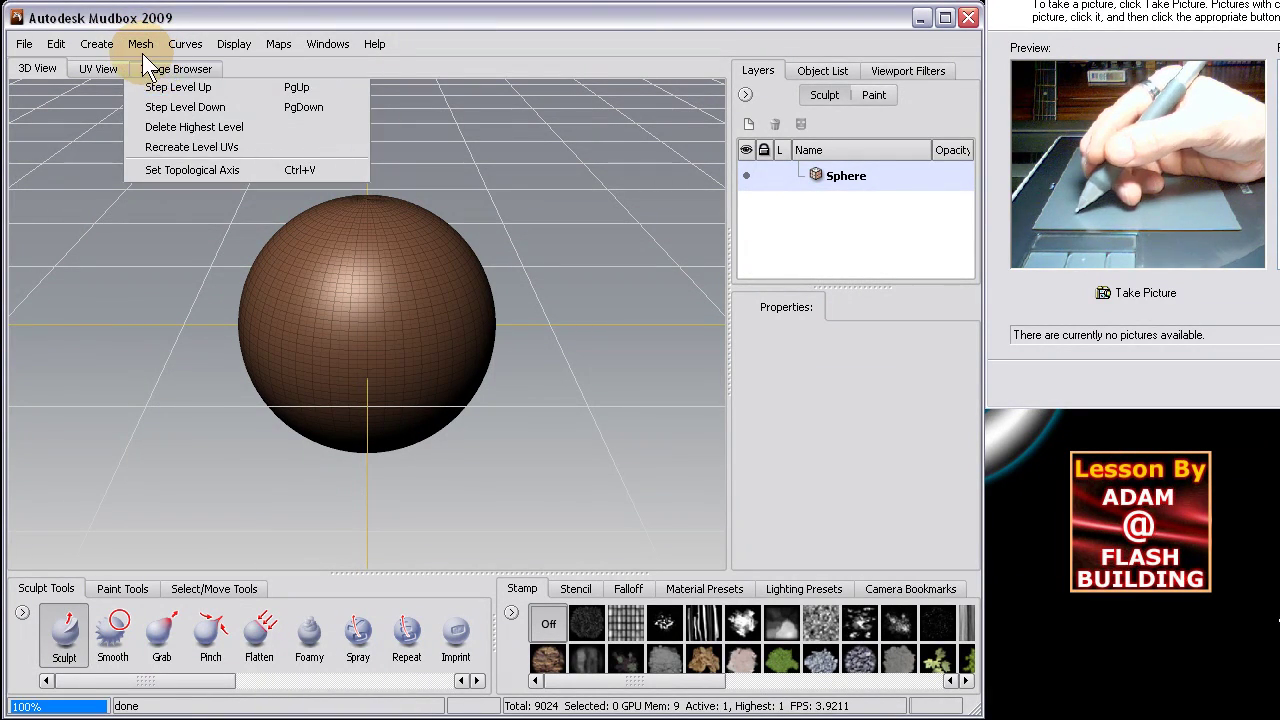
click(142, 50)
click(152, 67)
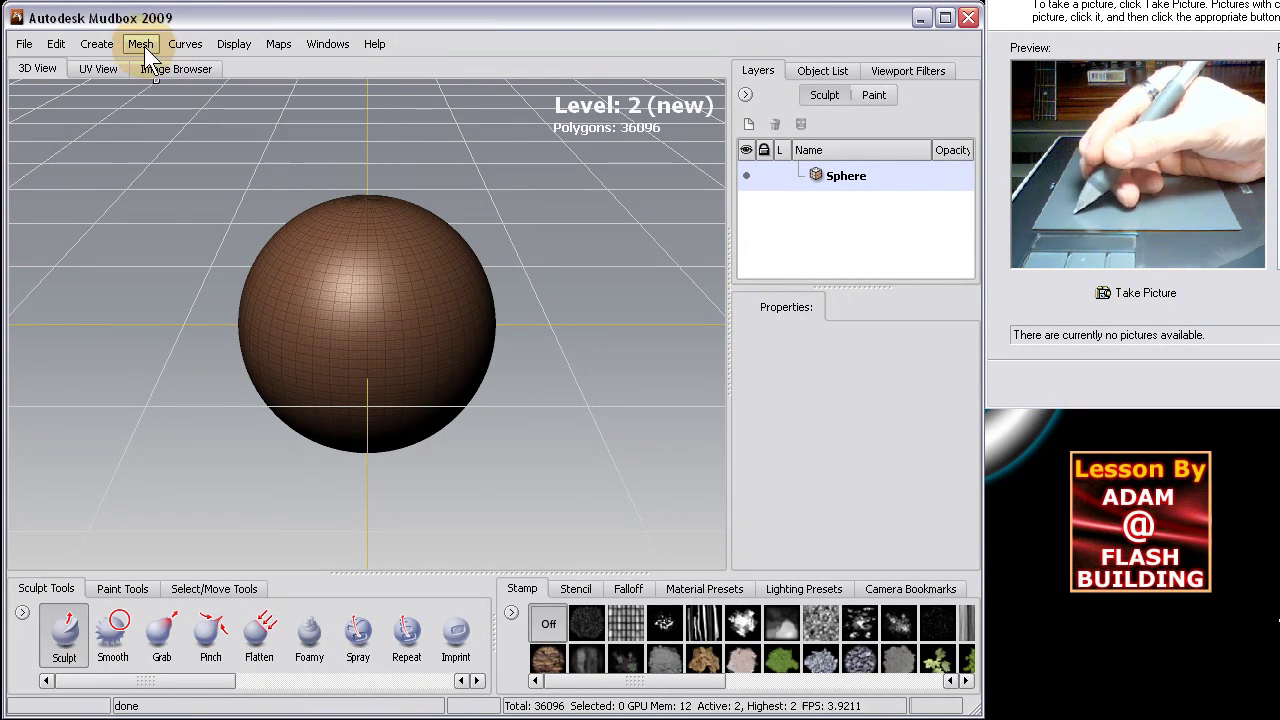
click(141, 44)
click(153, 69)
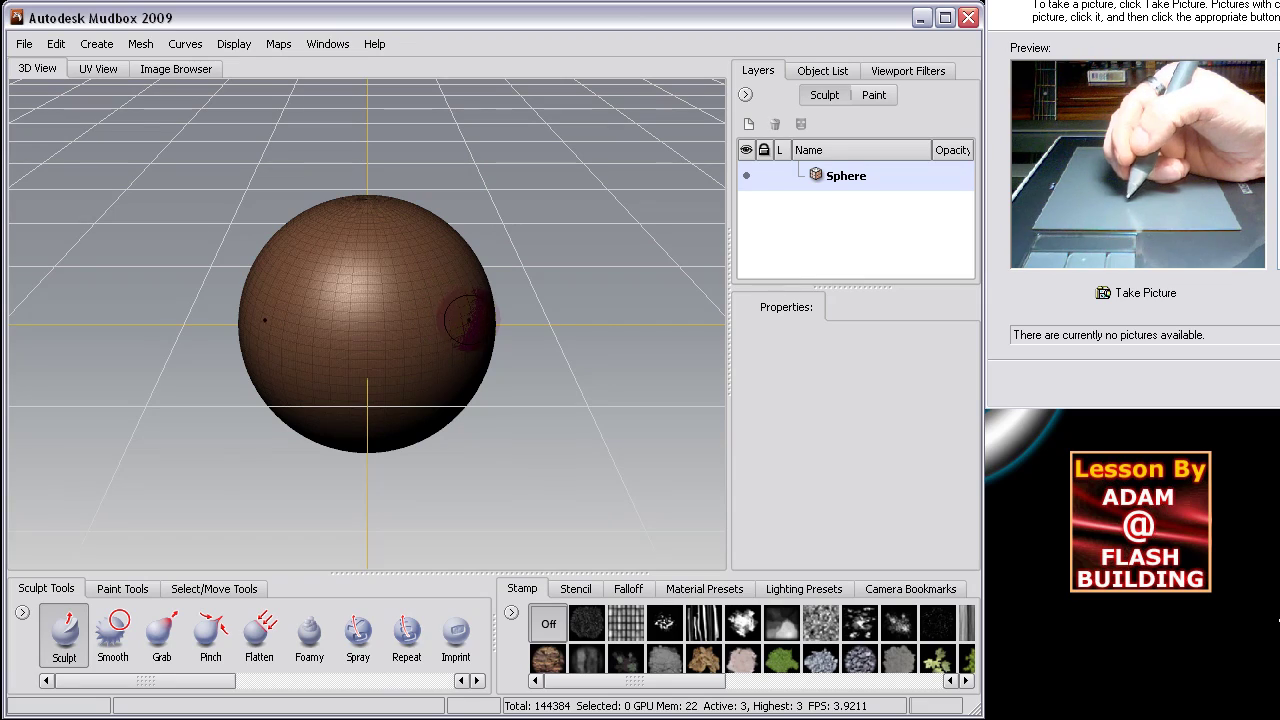
Examine the subdivided sphere from different angles and distances by orbiting, panning and zooming the camera
mouse_move(470, 320)
alt+mouse_down()
mouse_move(503, 266)
mouse_move(543, 337)
mouse_move(586, 323)
mouse_move(566, 340)
mouse_move(428, 328)
mouse_move(434, 286)
mouse_move(571, 217)
mouse_move(672, 229)
mouse_move(606, 343)
mouse_move(429, 286)
mouse_move(514, 243)
mouse_move(616, 326)
mouse_move(357, 271)
mouse_move(371, 214)
mouse_move(462, 297)
mouse_move(600, 289)
mouse_move(643, 300)
mouse_move(349, 317)
mouse_move(300, 305)
mouse_move(548, 329)
alt+mouse_up()
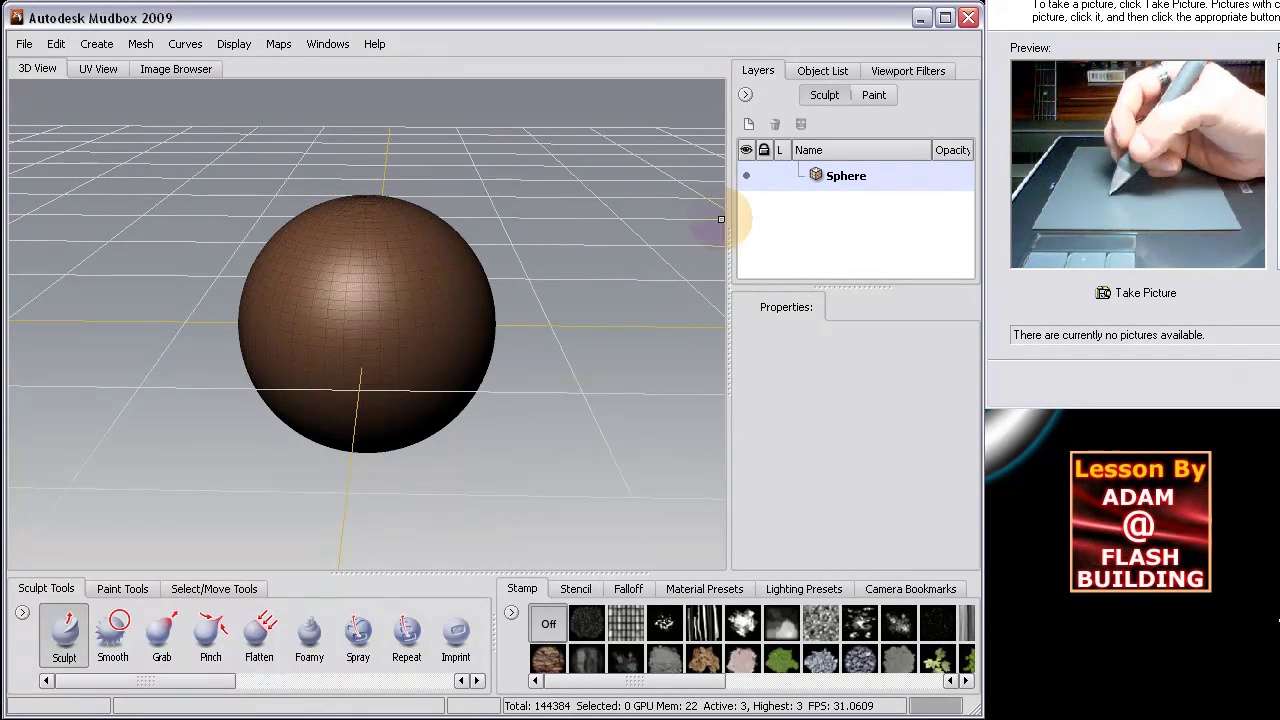
alt+drag(721, 218, 635, 257)
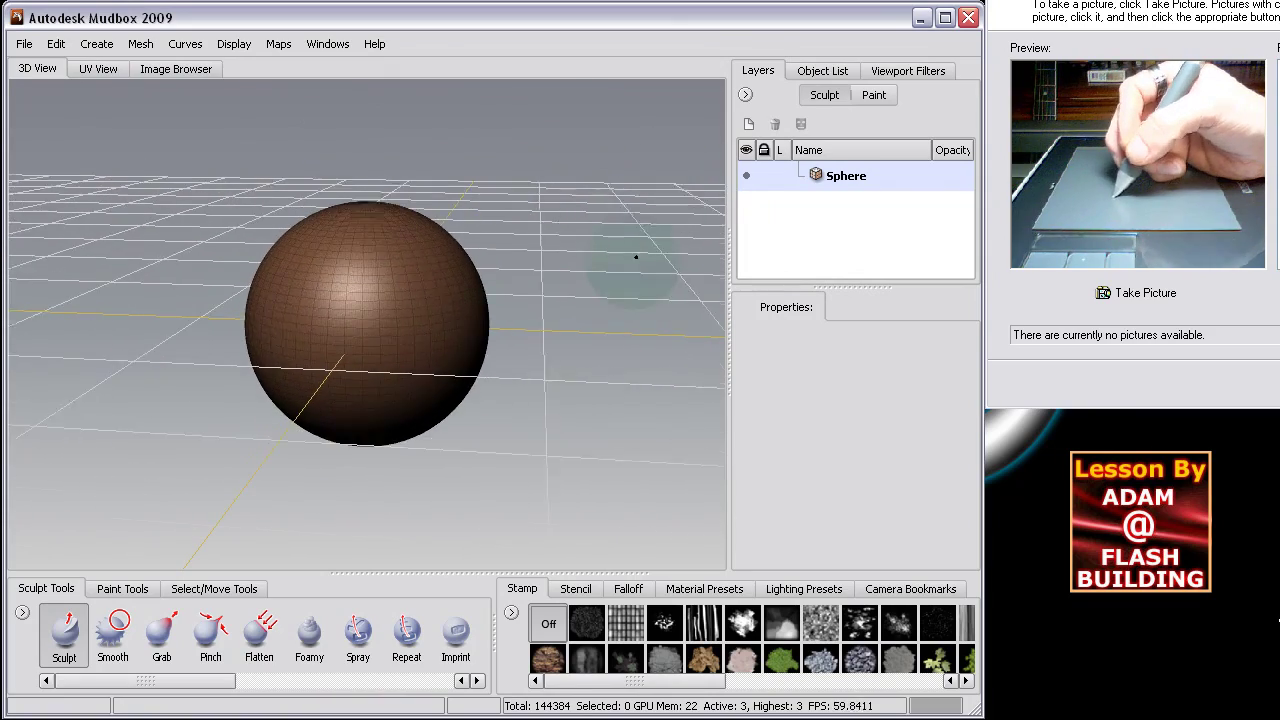
alt+right_drag(635, 257, 410, 177)
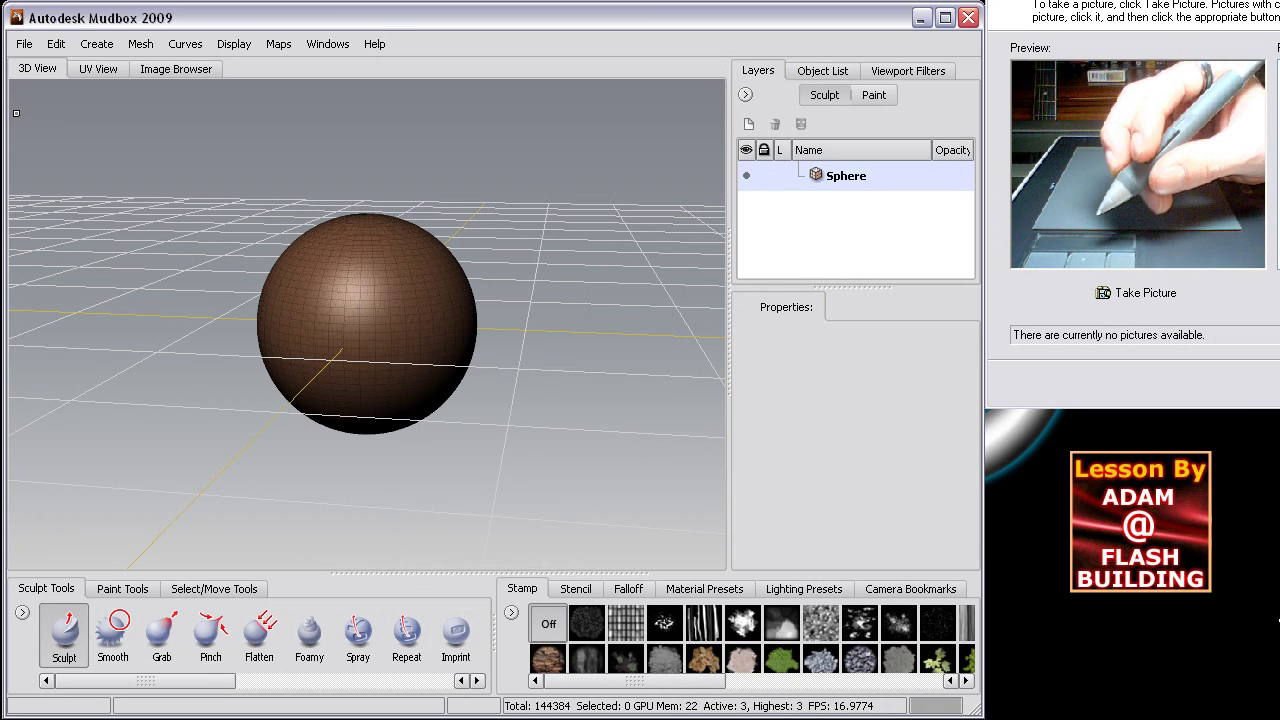
alt+drag(445, 196, 500, 238)
alt+drag(688, 219, 541, 205)
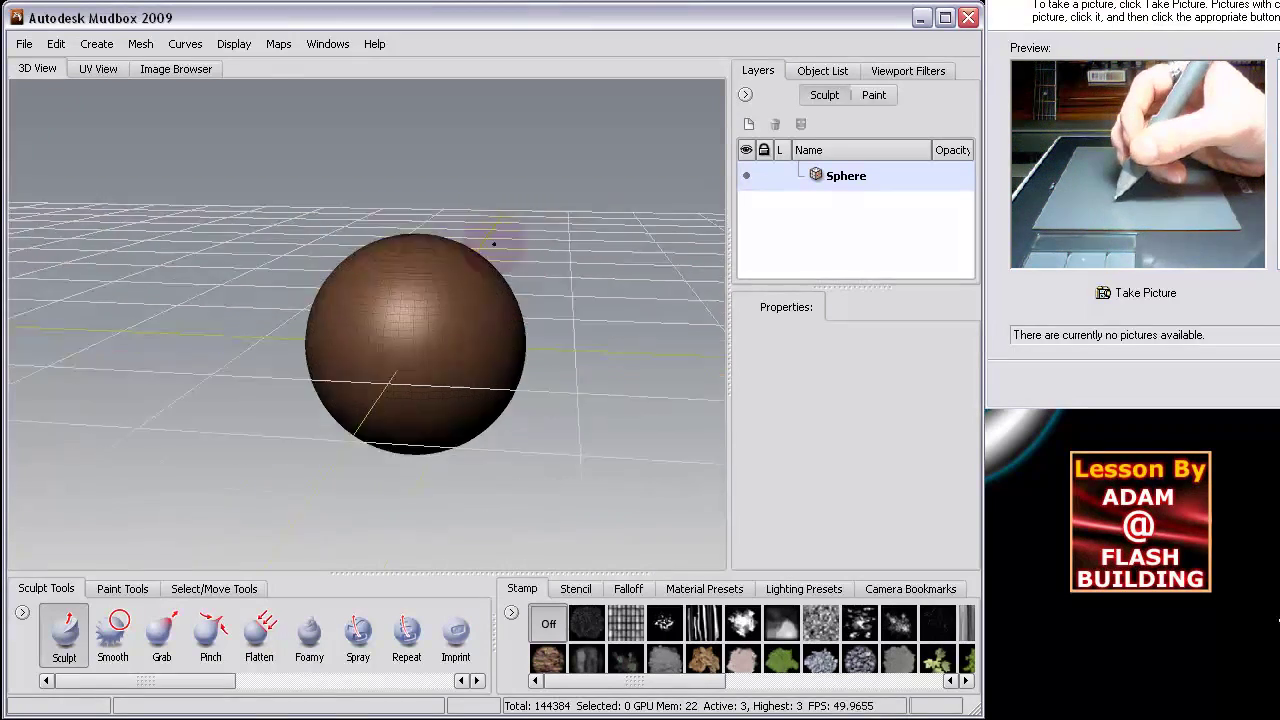
alt+drag(493, 243, 436, 212)
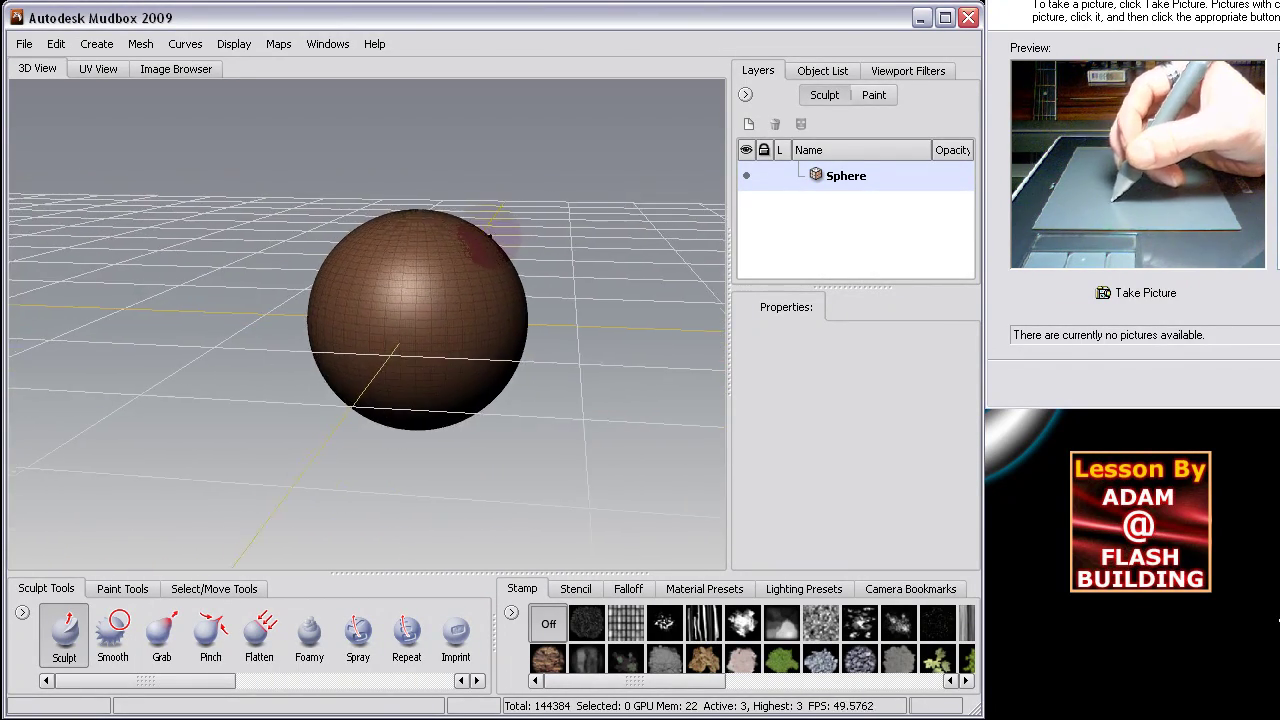
alt+right_drag(487, 258, 572, 222)
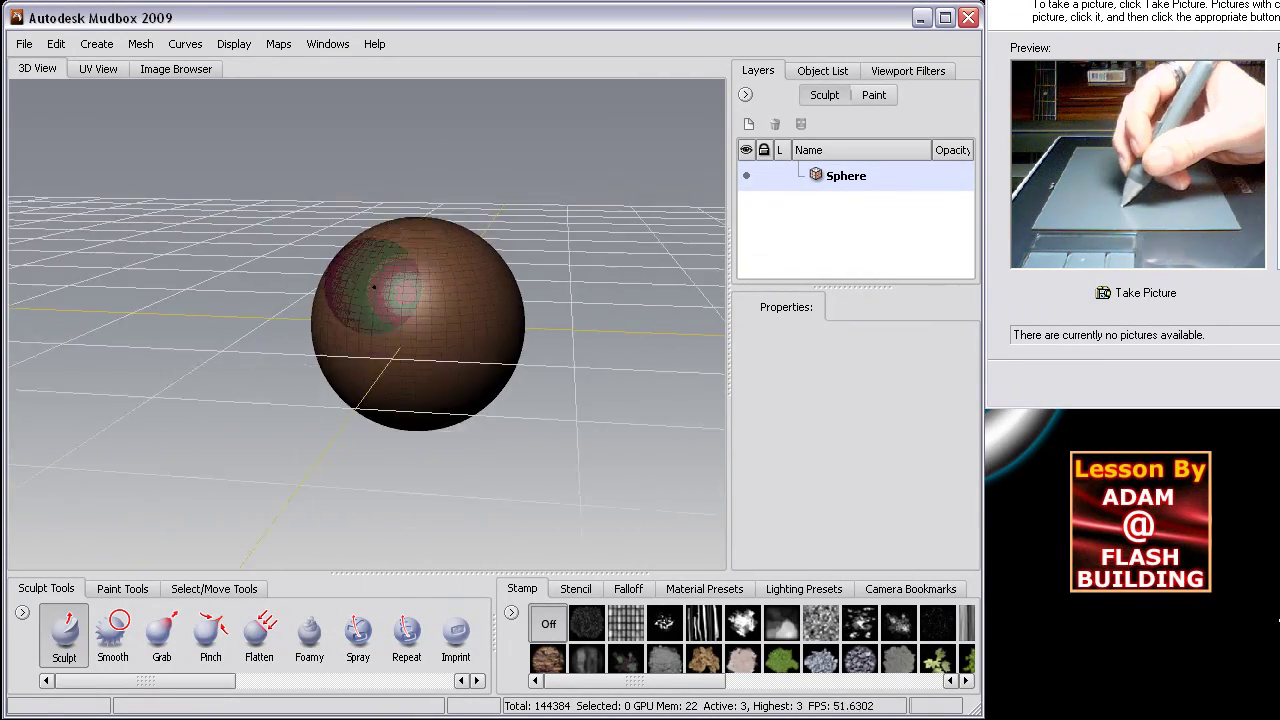
alt+right_drag(293, 440, 308, 492)
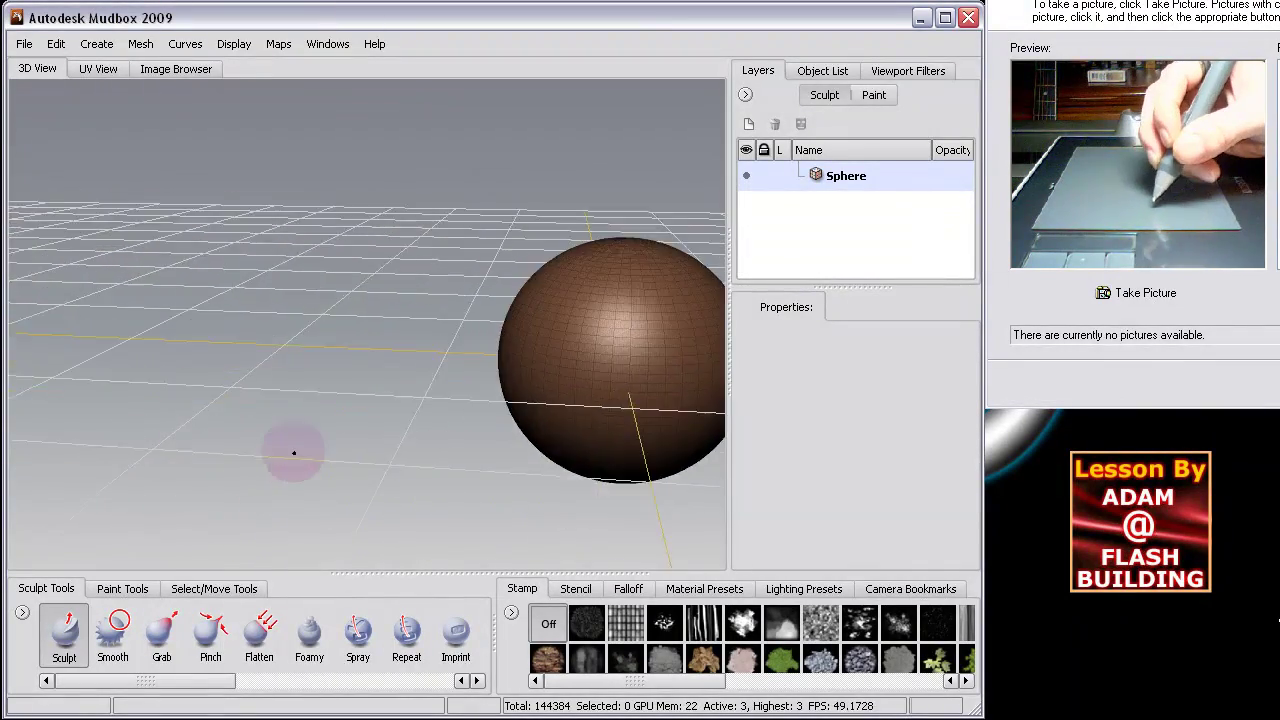
alt+drag(213, 456, 184, 422)
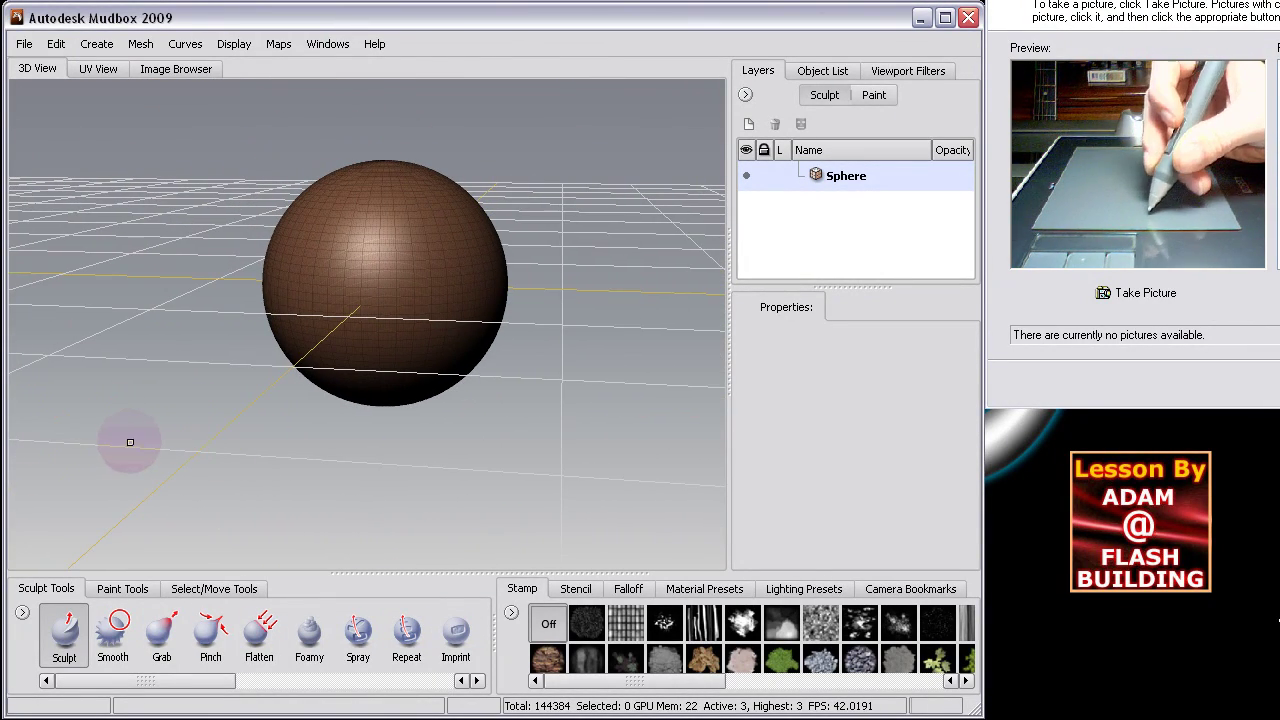
alt+right_drag(100, 417, 314, 400)
alt+drag(314, 400, 390, 280)
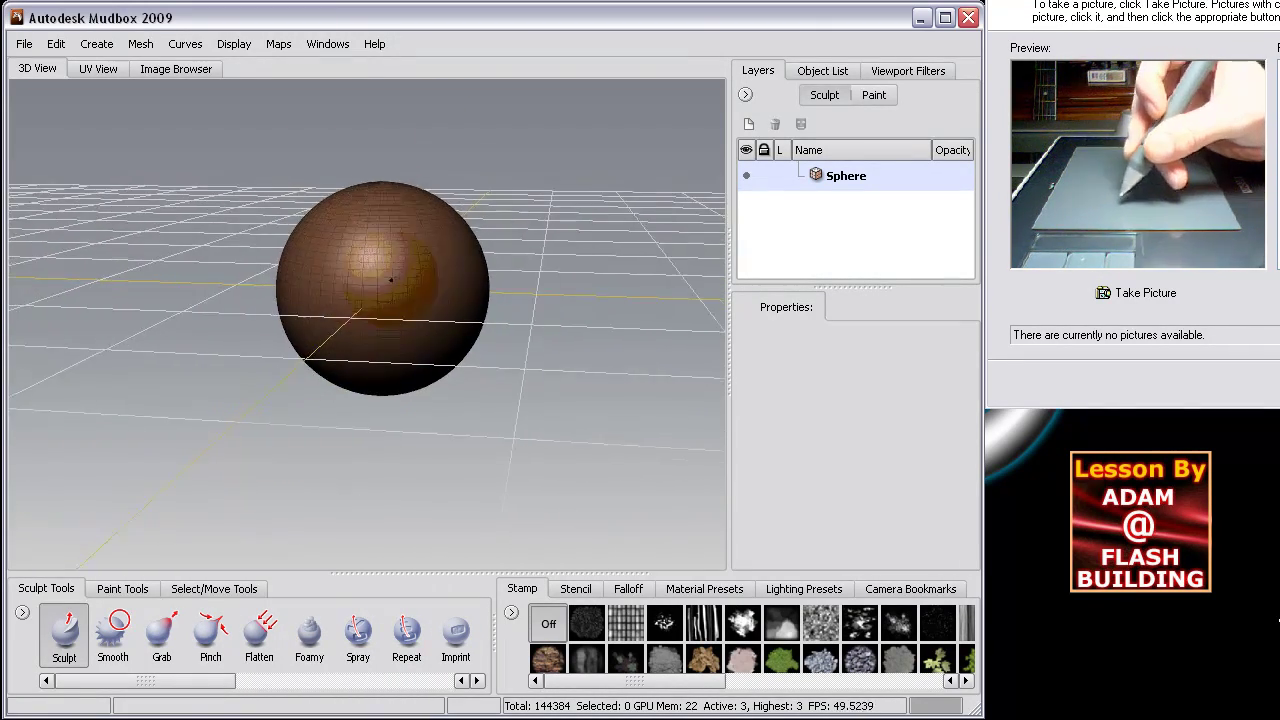
mouse_move(391, 280)
alt+right_down()
mouse_move(420, 250)
mouse_move(470, 300)
mouse_move(450, 260)
mouse_move(511, 278)
mouse_move(470, 250)
mouse_move(390, 360)
mouse_move(350, 385)
mouse_move(400, 330)
mouse_move(370, 390)
mouse_move(440, 360)
alt+right_up()
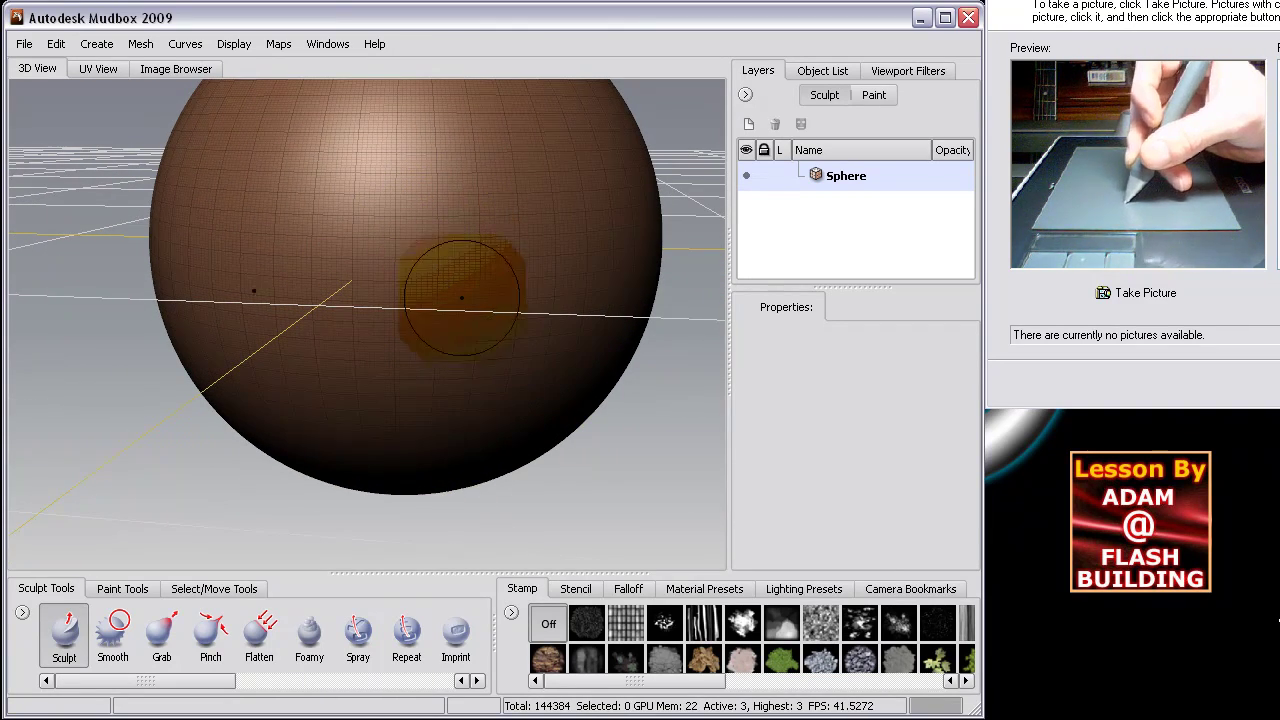
mouse_move(462, 297)
alt+right_down()
mouse_move(428, 229)
mouse_move(443, 229)
mouse_move(428, 300)
mouse_move(435, 260)
mouse_move(371, 200)
alt+right_up()
mouse_move(371, 200)
alt+mouse_down()
mouse_move(428, 214)
mouse_move(352, 207)
alt+mouse_up()
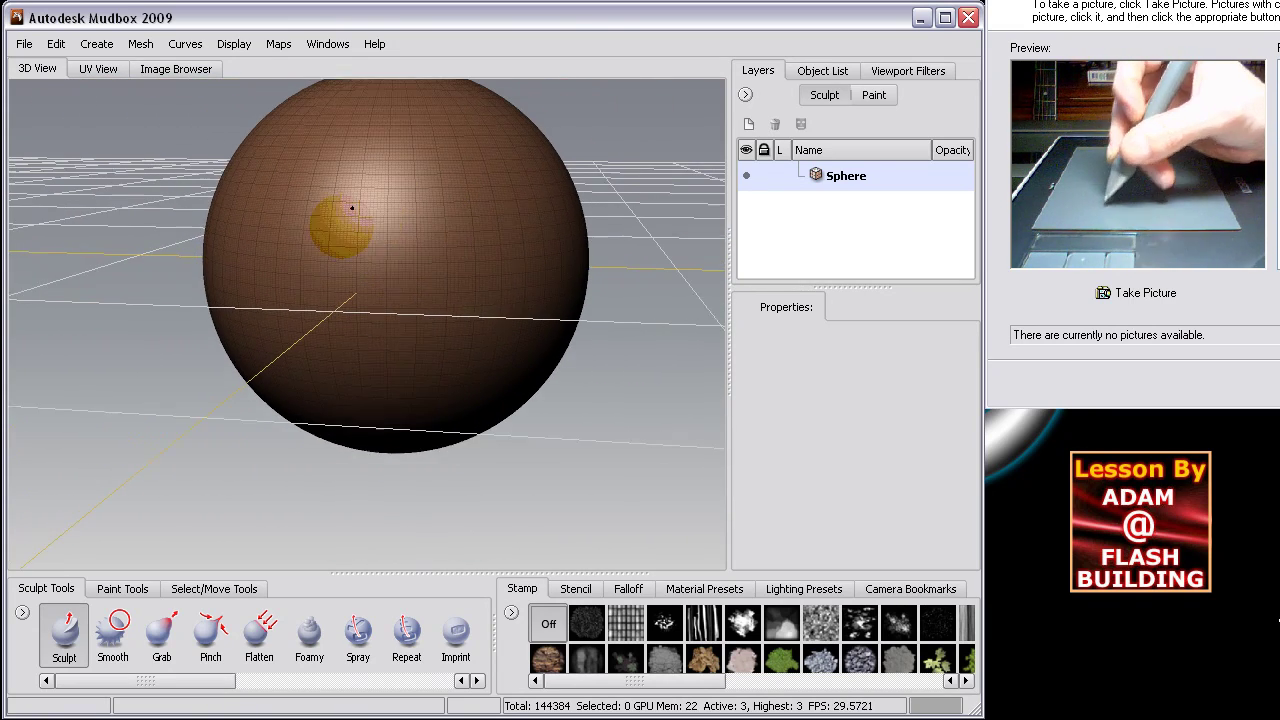
right_click(352, 208)
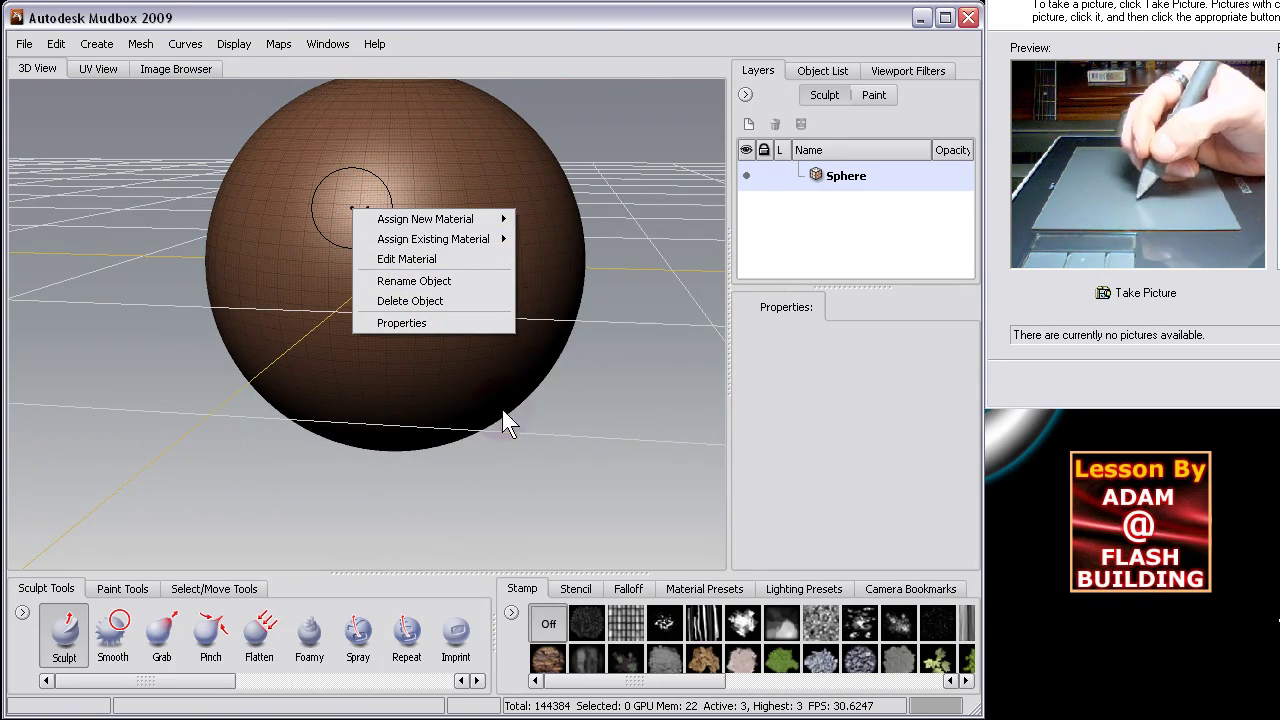
click(533, 441)
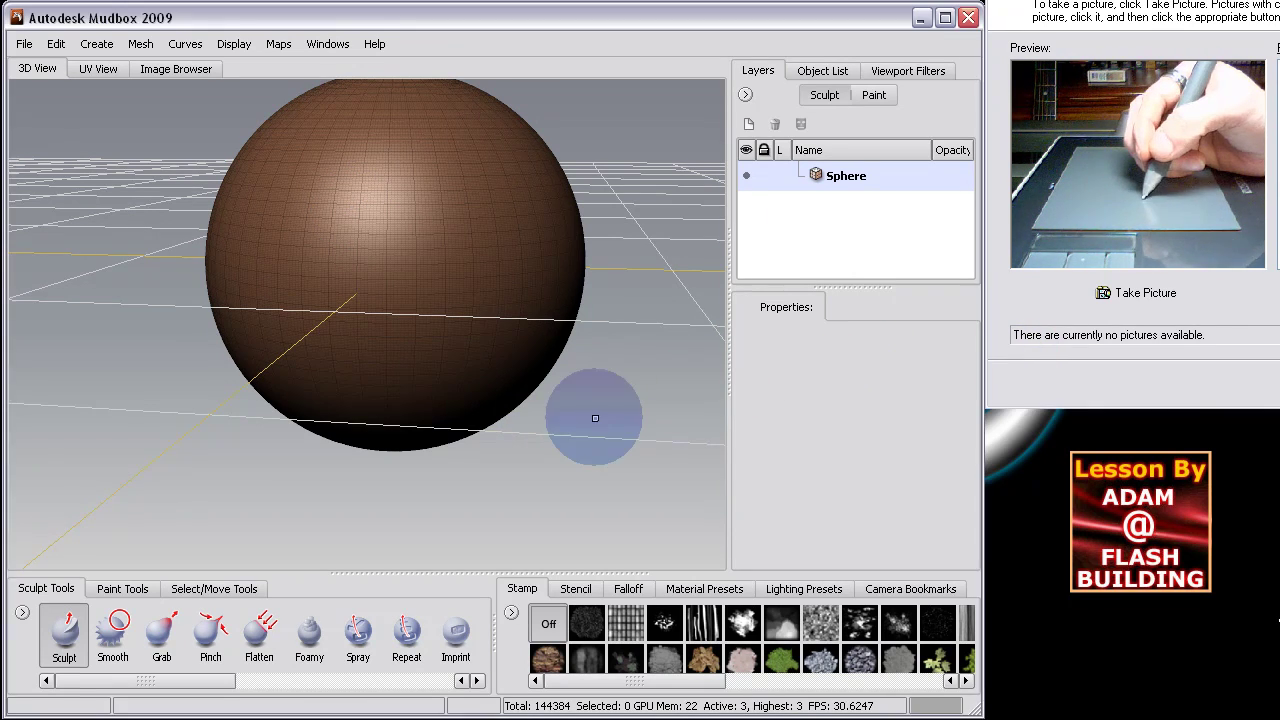
Inspect the sphere's surface from several sides, both close up and from farther away, ending on a front view
mouse_move(571, 394)
alt+mouse_down()
mouse_move(557, 409)
mouse_move(509, 337)
mouse_move(403, 393)
mouse_move(386, 329)
mouse_move(400, 371)
mouse_move(557, 386)
mouse_move(390, 400)
mouse_move(457, 414)
mouse_move(300, 429)
mouse_move(457, 371)
mouse_move(290, 405)
mouse_move(356, 403)
alt+mouse_up()
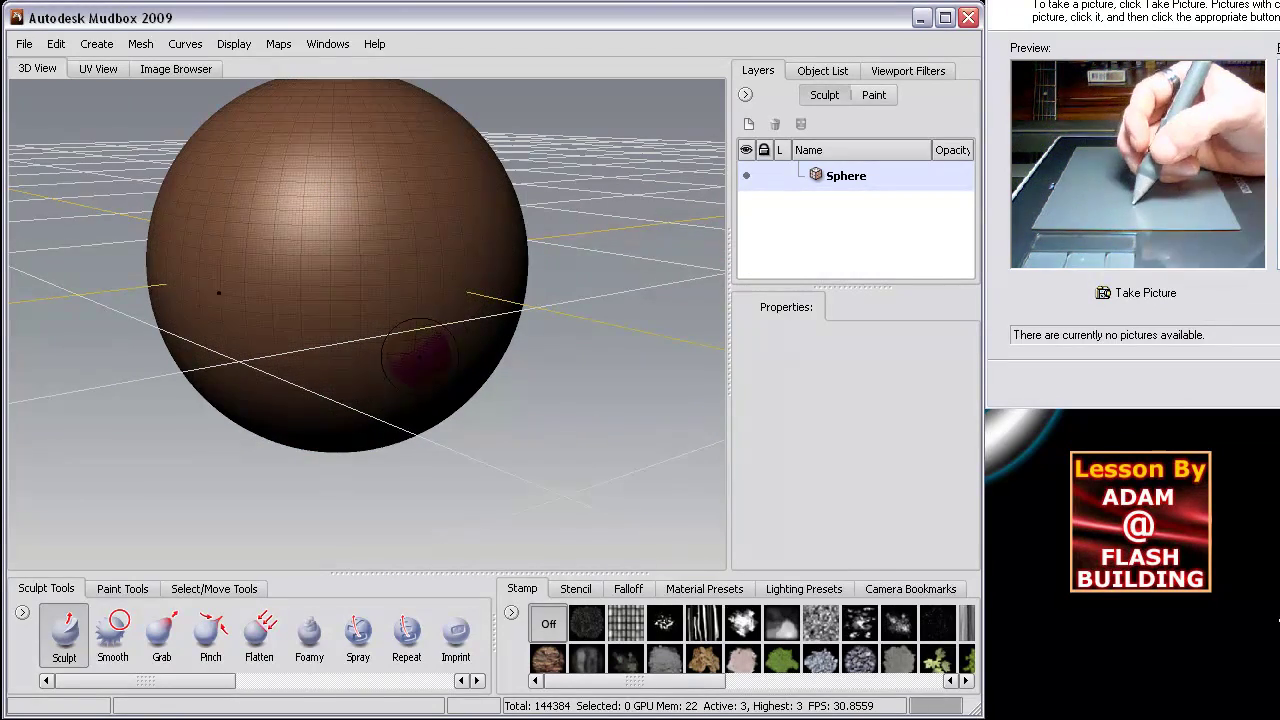
mouse_move(418, 355)
alt+right_down()
mouse_move(443, 300)
mouse_move(457, 357)
mouse_move(429, 286)
mouse_move(362, 289)
alt+right_up()
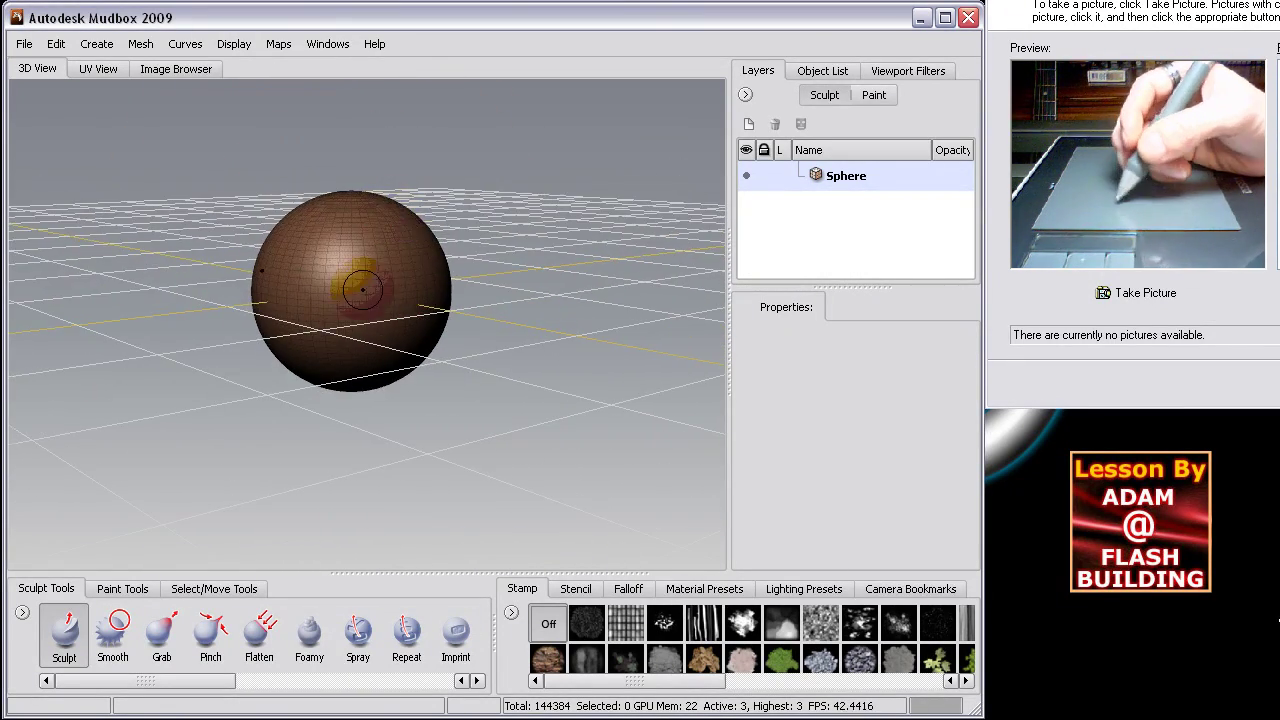
mouse_move(340, 295)
alt+mouse_down()
mouse_move(480, 349)
mouse_move(243, 314)
mouse_move(300, 330)
mouse_move(405, 305)
alt+mouse_up()
alt+drag(427, 227, 251, 351)
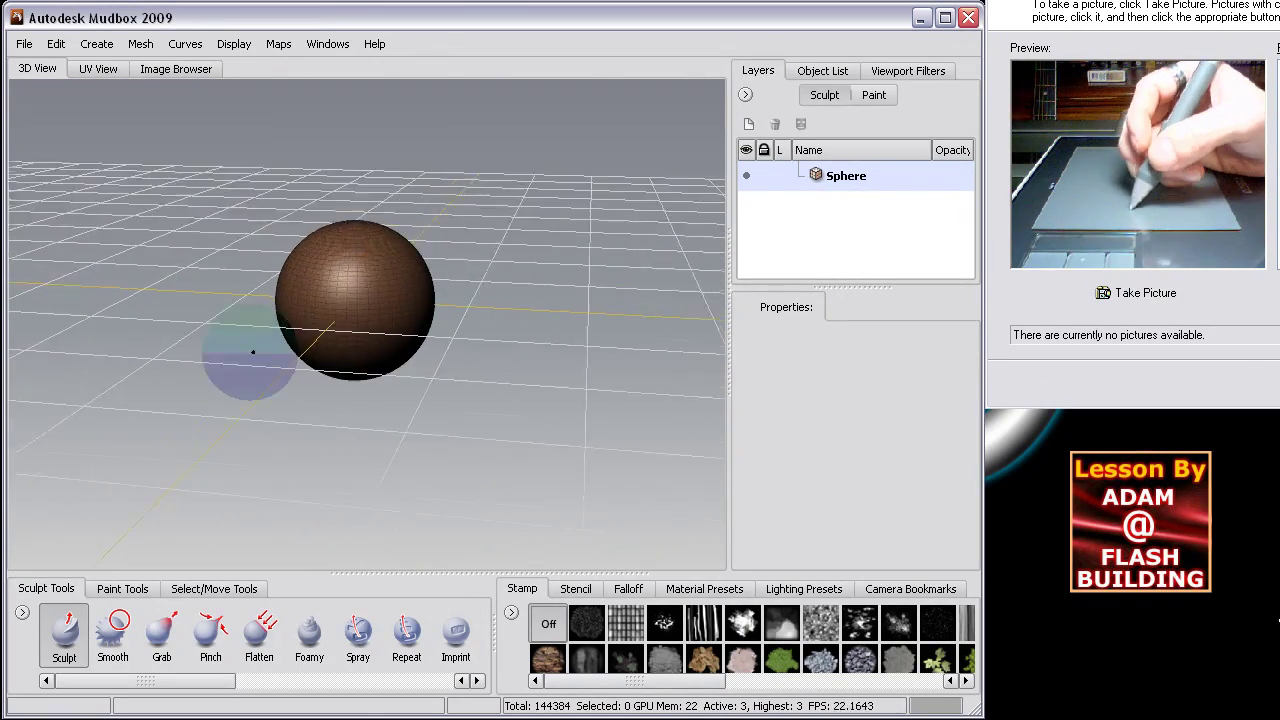
mouse_move(251, 351)
alt+right_down()
mouse_move(429, 423)
mouse_move(429, 286)
mouse_move(488, 307)
mouse_move(474, 246)
alt+right_up()
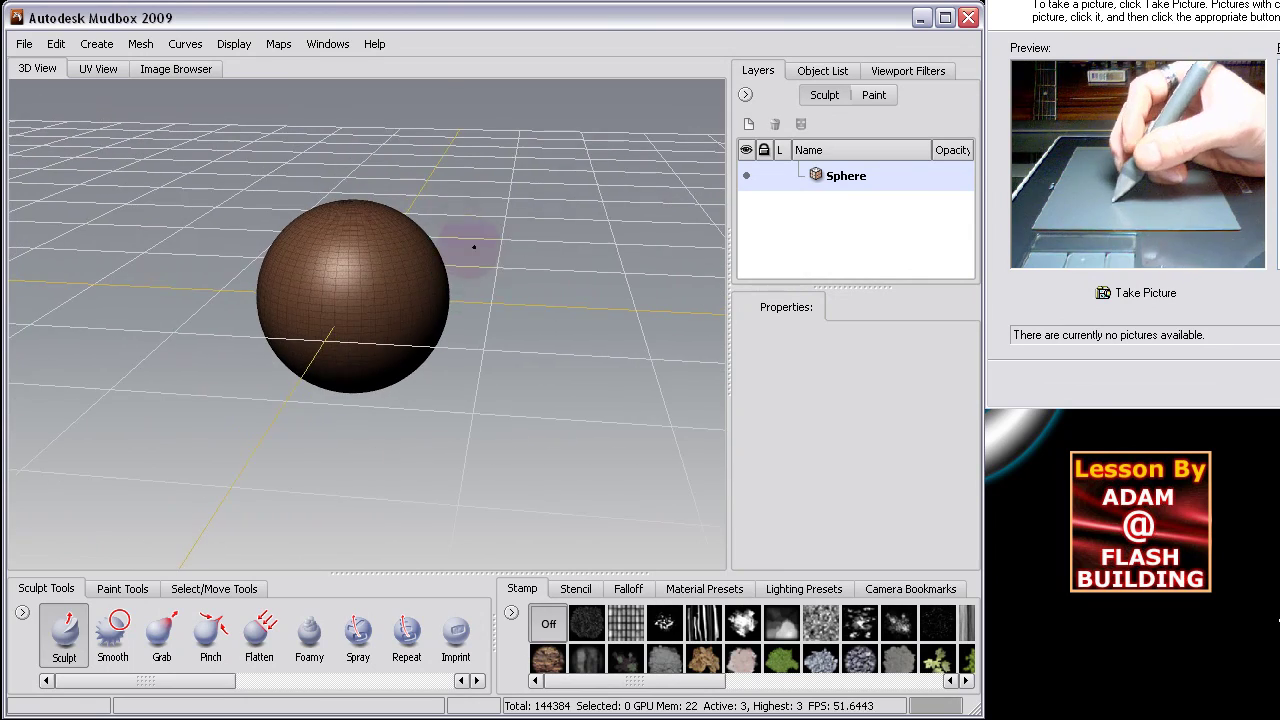
mouse_move(487, 273)
alt+mouse_down()
mouse_move(491, 263)
mouse_move(443, 294)
mouse_move(451, 137)
alt+mouse_up()
mouse_move(451, 137)
alt+right_down()
mouse_move(521, 304)
mouse_move(566, 334)
alt+right_up()
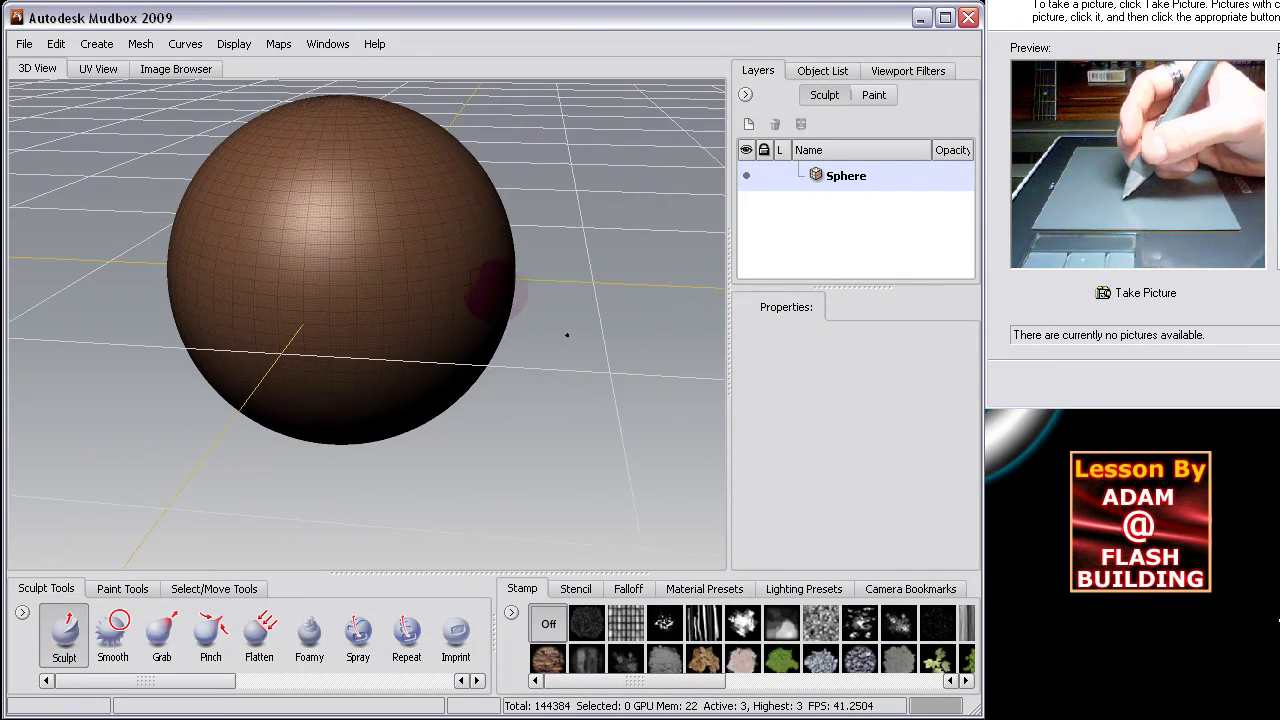
mouse_move(566, 334)
alt+mouse_down()
mouse_move(400, 480)
mouse_move(457, 457)
mouse_move(425, 285)
alt+mouse_up()
alt+right_drag(425, 285, 443, 305)
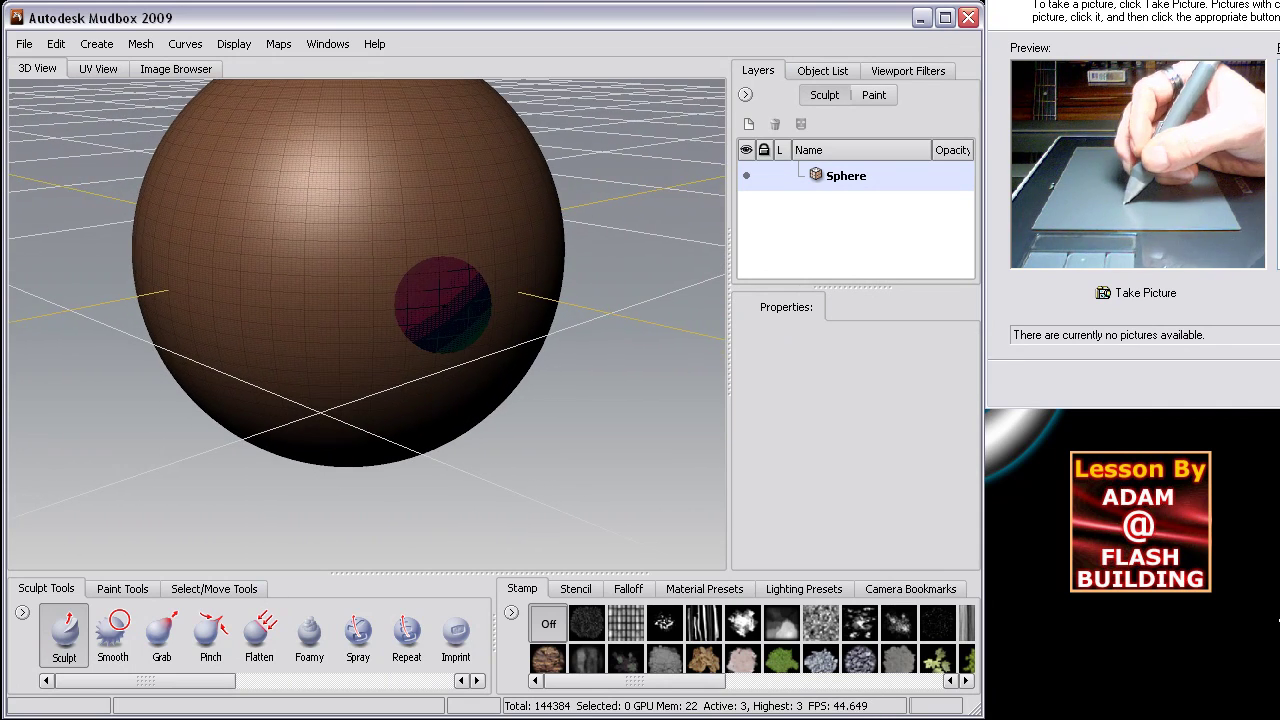
alt+drag(440, 308, 588, 192)
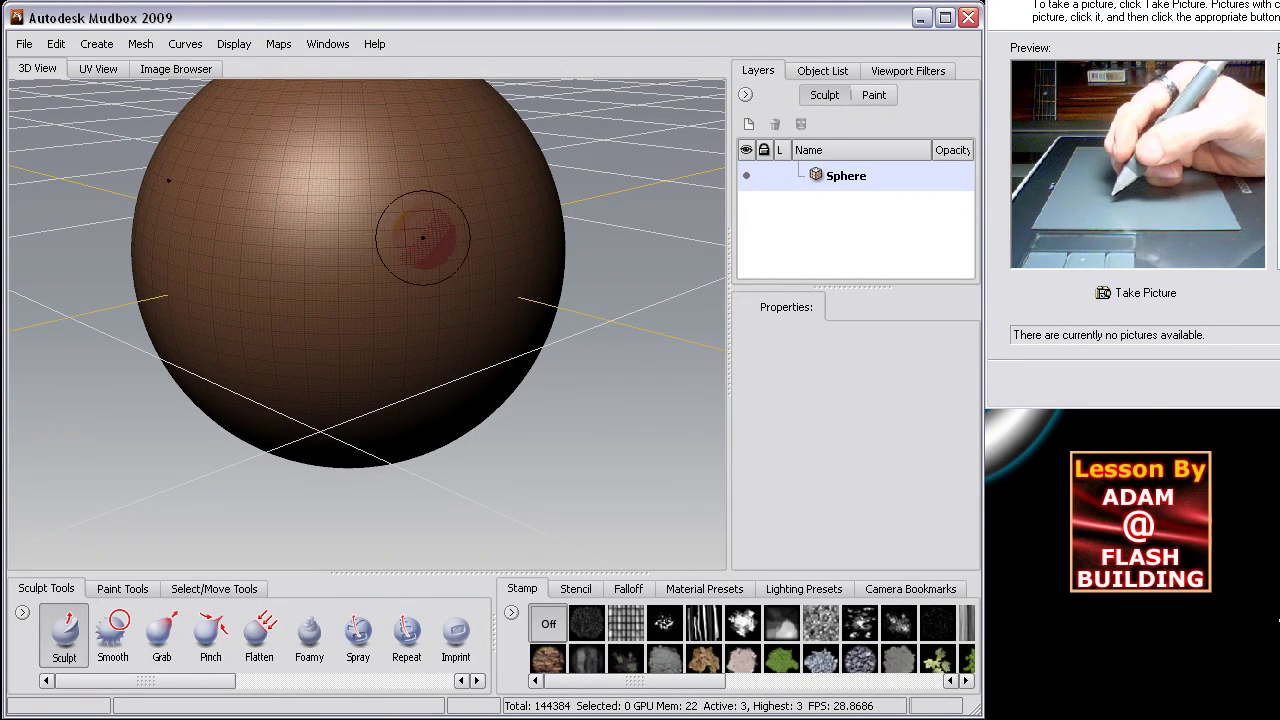
alt+drag(458, 243, 514, 229)
alt+right_drag(514, 229, 484, 246)
mouse_move(484, 246)
alt+mouse_down()
mouse_move(457, 294)
mouse_move(527, 288)
mouse_move(515, 282)
alt+mouse_up()
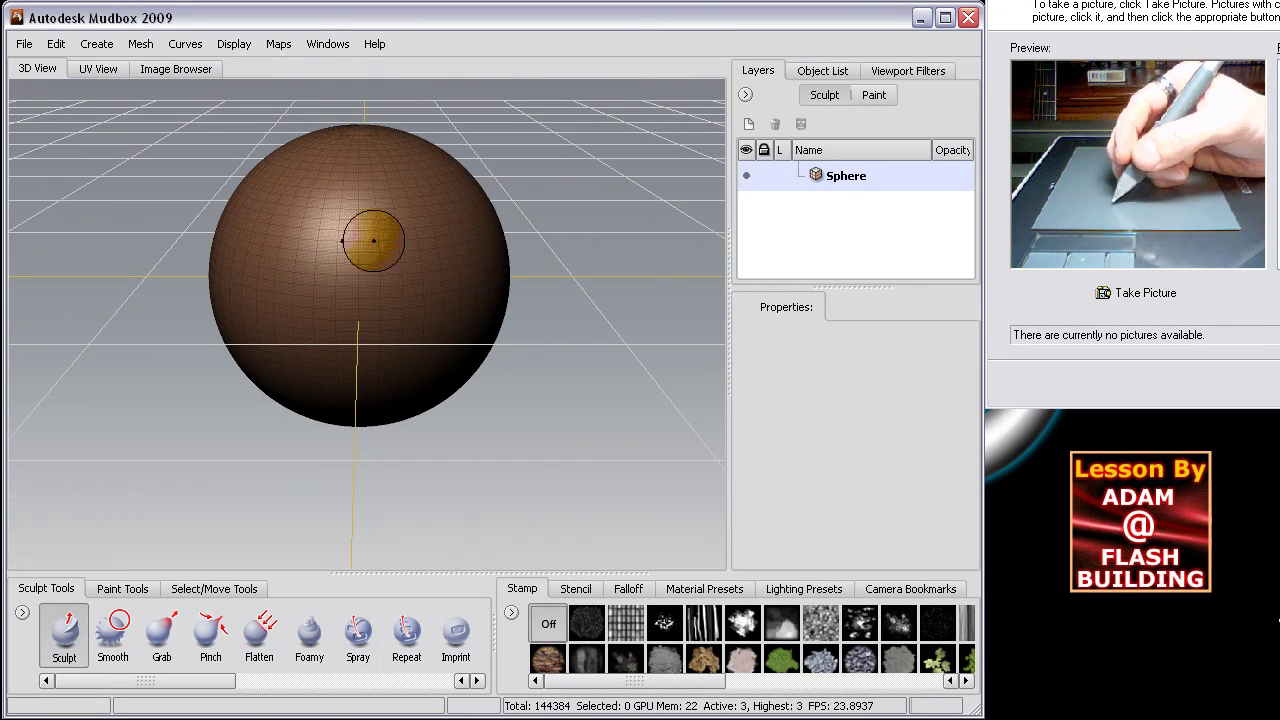
With the Sculpt tool mirrored across X, raise face-like ridges on the sphere's front and an ear-like curve on its side
click(66, 640)
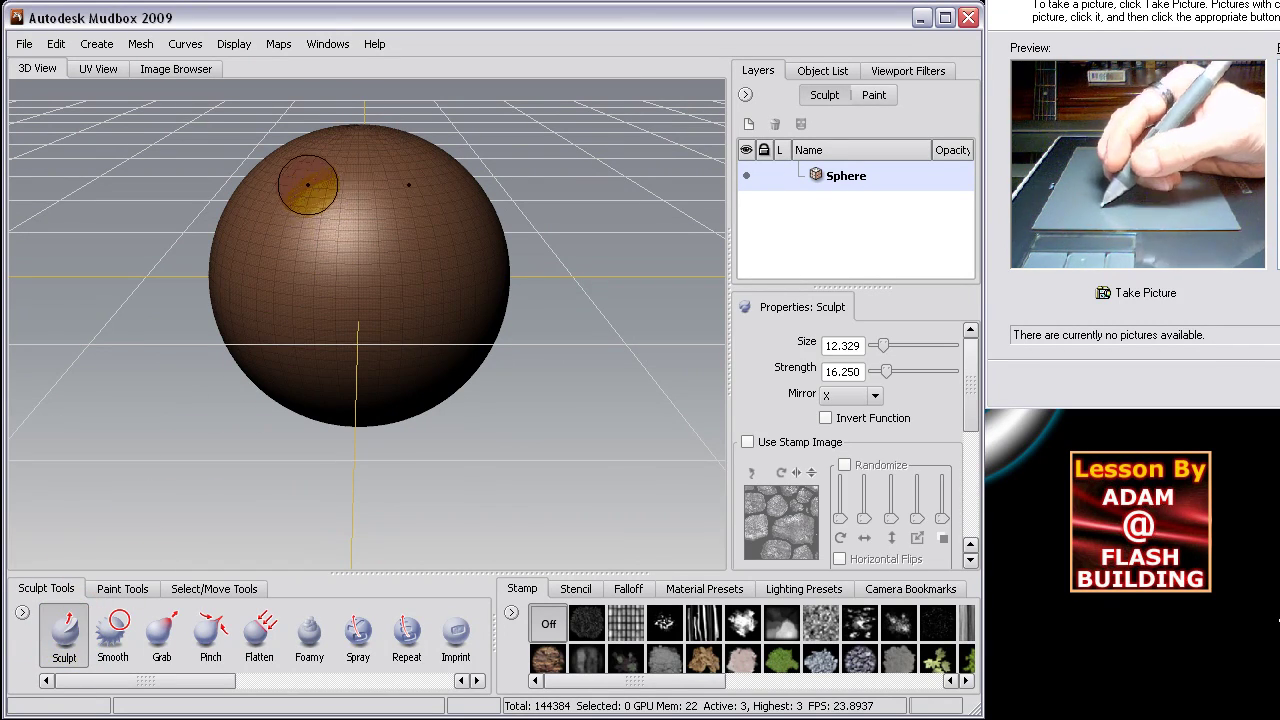
drag(317, 187, 320, 186)
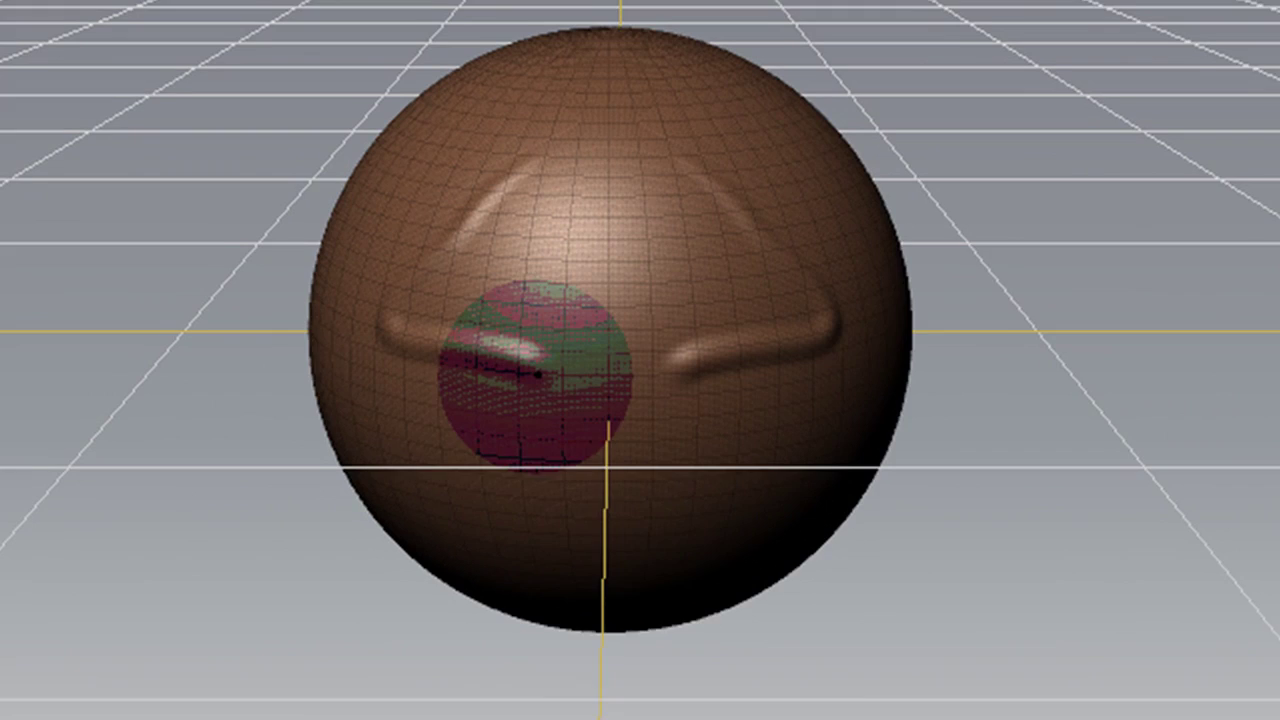
drag(482, 348, 494, 458)
drag(570, 507, 737, 400)
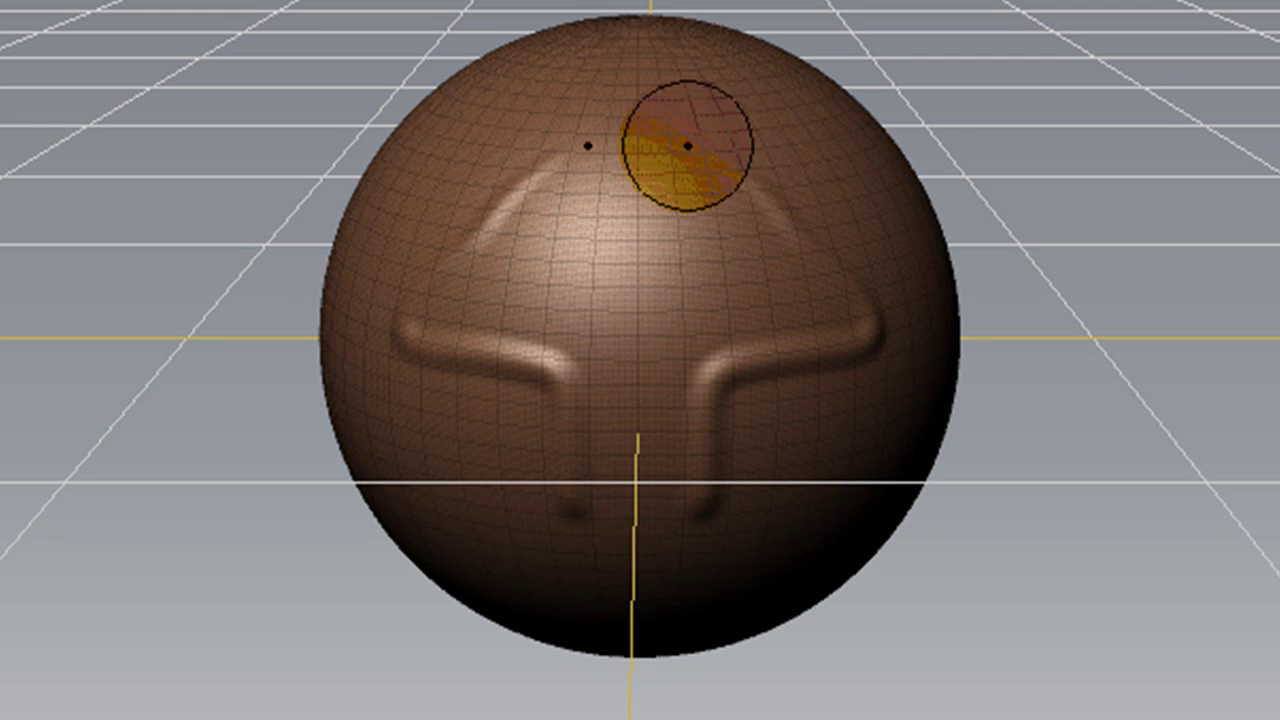
mouse_move(680, 115)
mouse_down()
mouse_move(684, 260)
mouse_move(714, 300)
mouse_move(834, 286)
mouse_move(871, 236)
mouse_move(843, 237)
mouse_up()
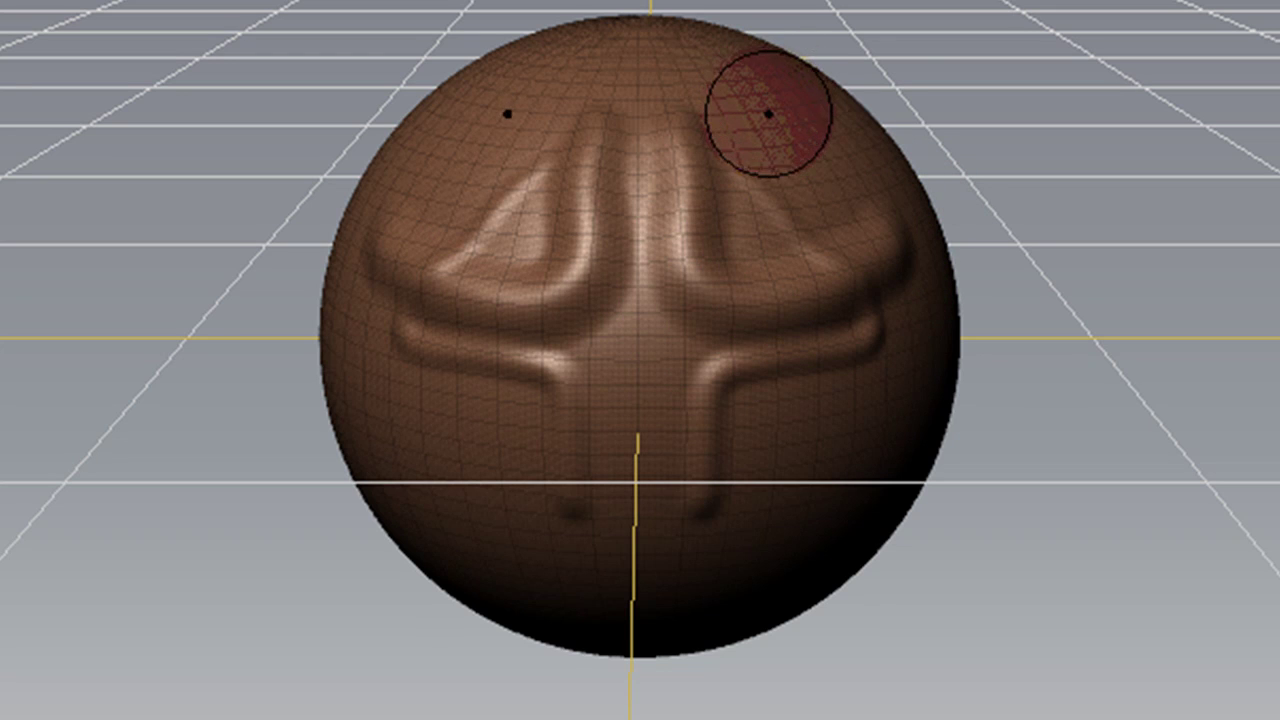
key(shift)
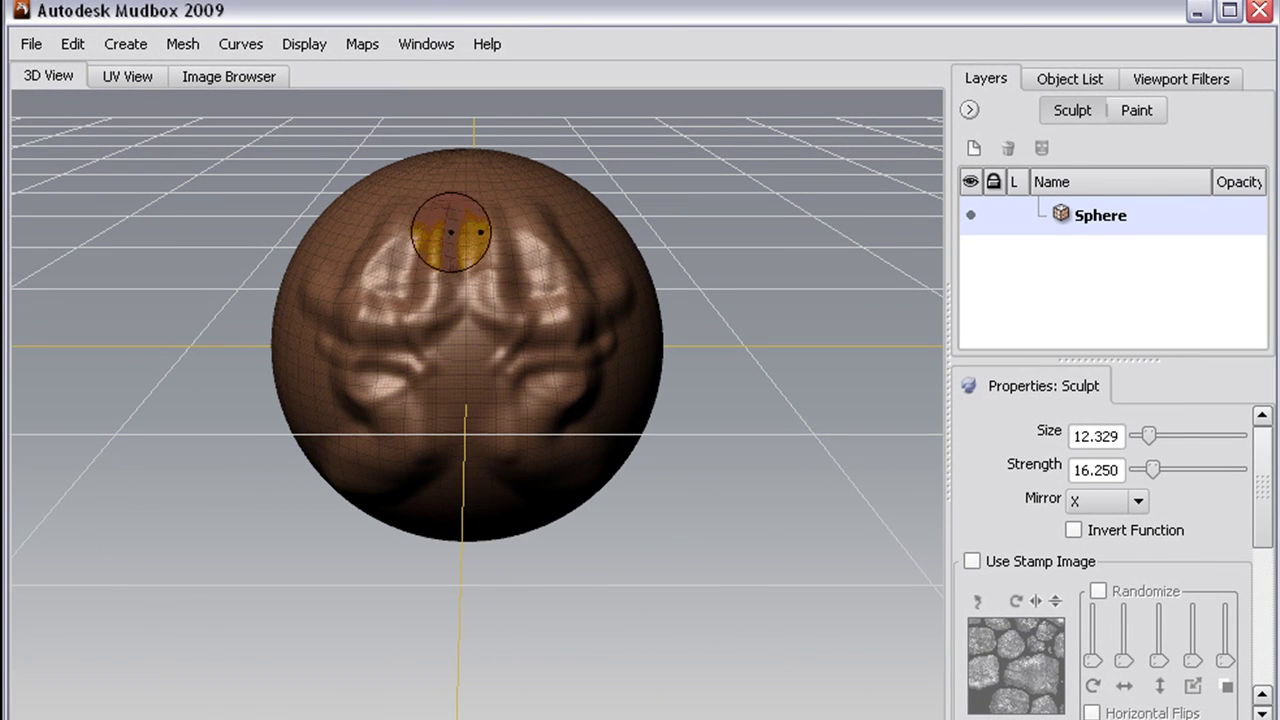
mouse_move(450, 232)
mouse_down()
mouse_move(435, 334)
mouse_move(467, 332)
mouse_up()
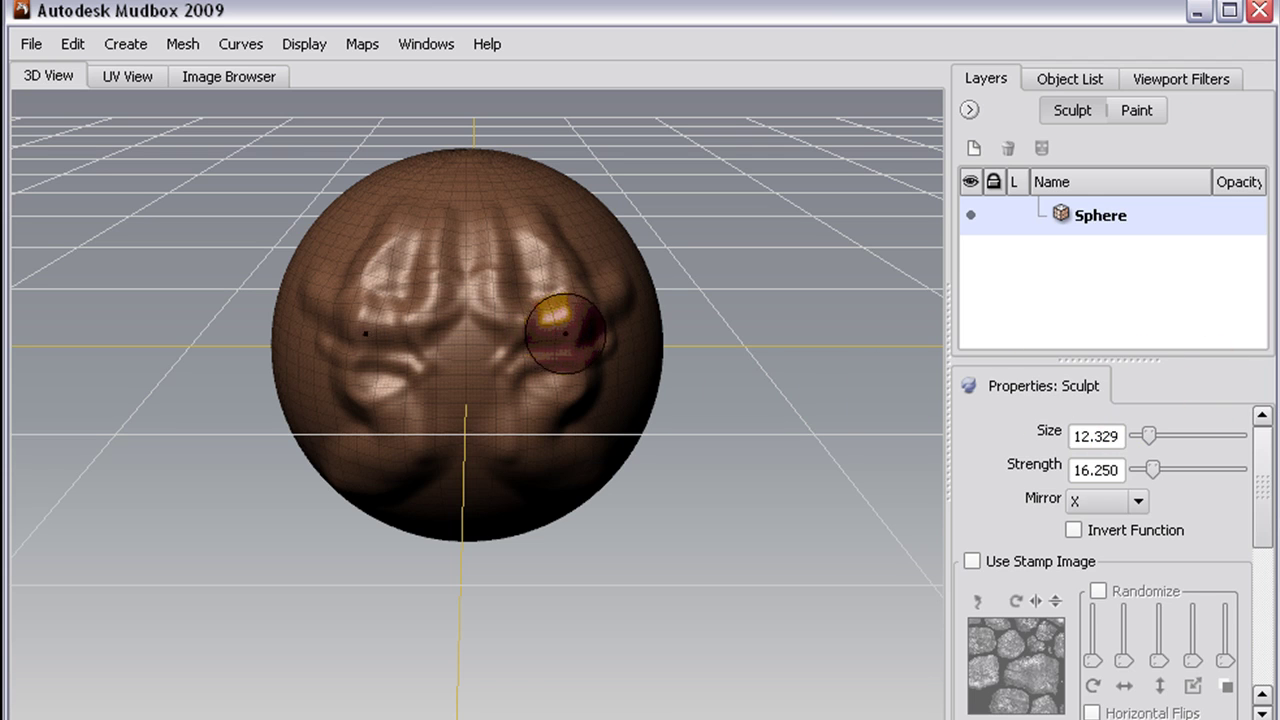
mouse_move(571, 328)
alt+mouse_down()
mouse_move(686, 323)
mouse_move(800, 343)
mouse_move(656, 362)
mouse_move(712, 375)
mouse_move(650, 366)
alt+mouse_up()
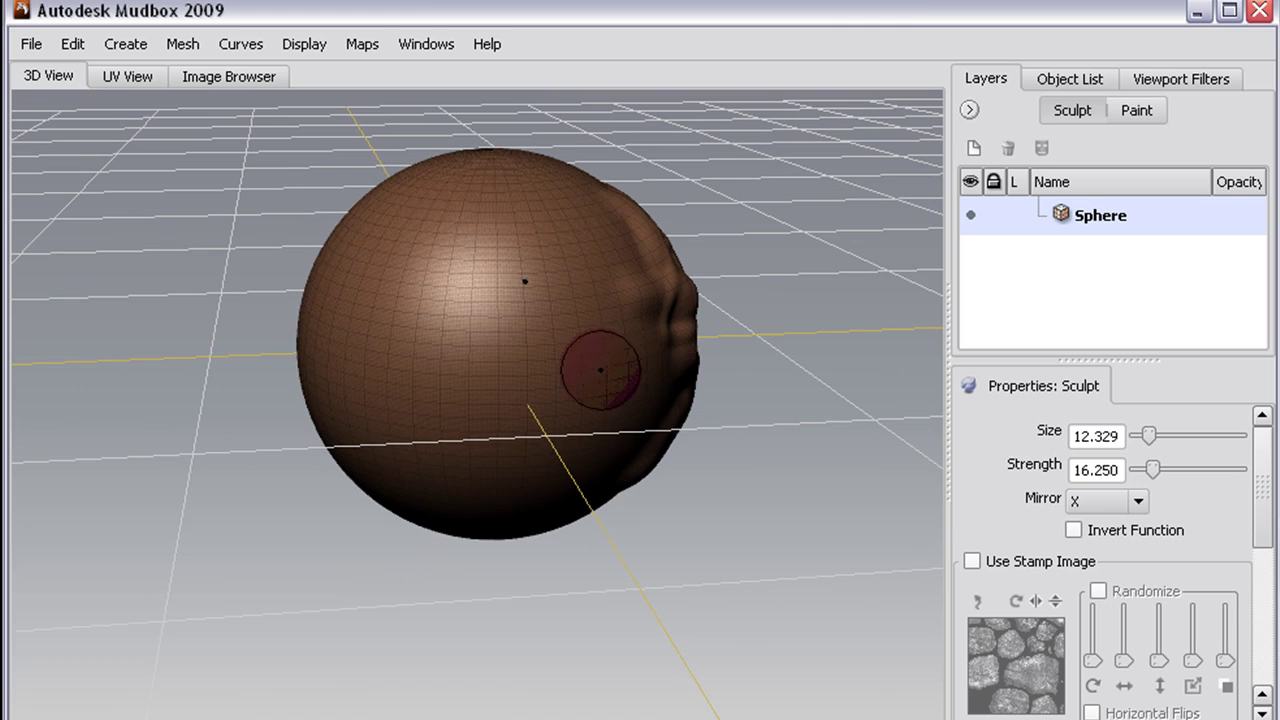
mouse_move(529, 291)
mouse_down()
mouse_move(517, 343)
mouse_move(563, 365)
mouse_move(518, 383)
mouse_move(469, 366)
mouse_move(445, 330)
mouse_up()
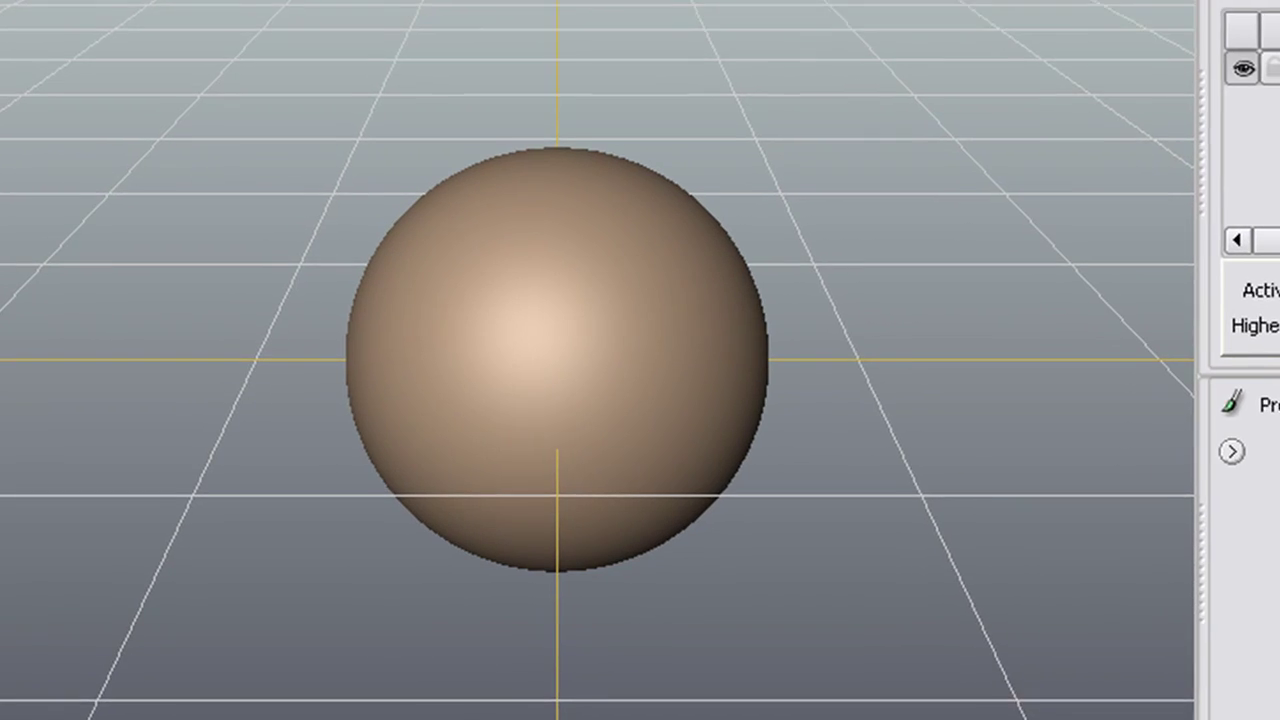
Switch to Mudbox 1.0.6 and sculpt raised, unmirrored folds on the front of its sphere with the Soft brush
click(469, 364)
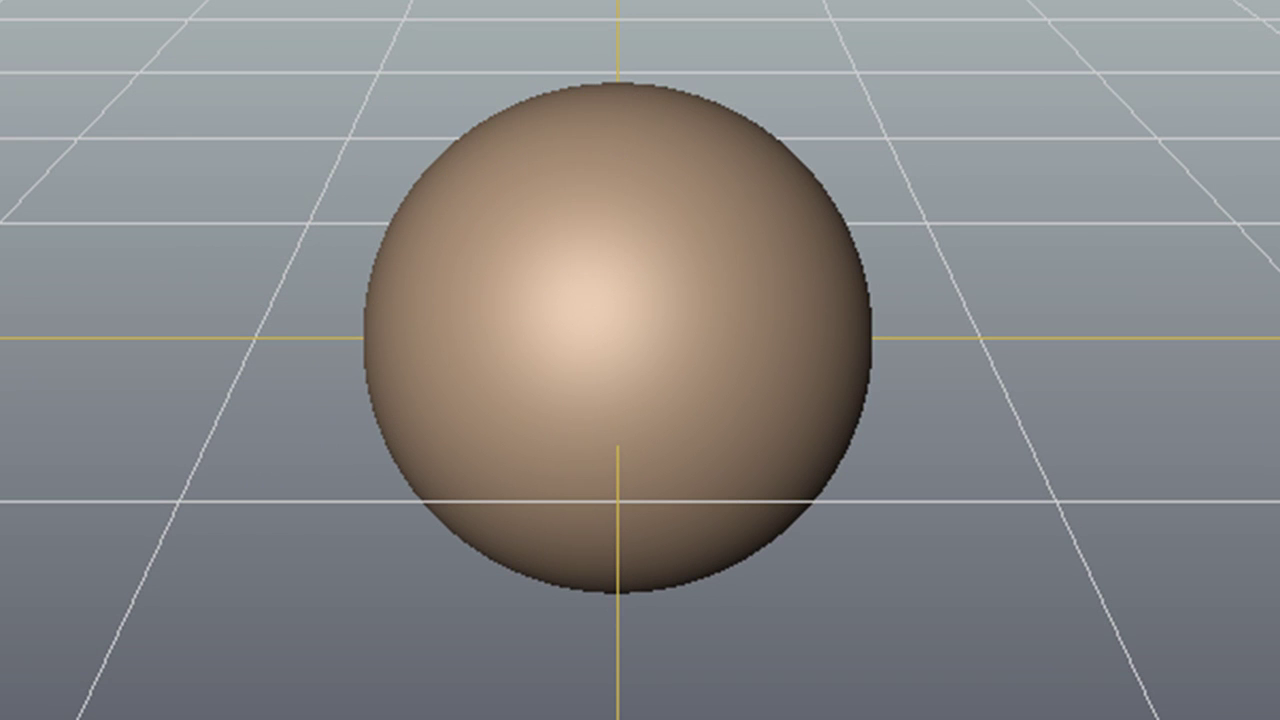
click(527, 303)
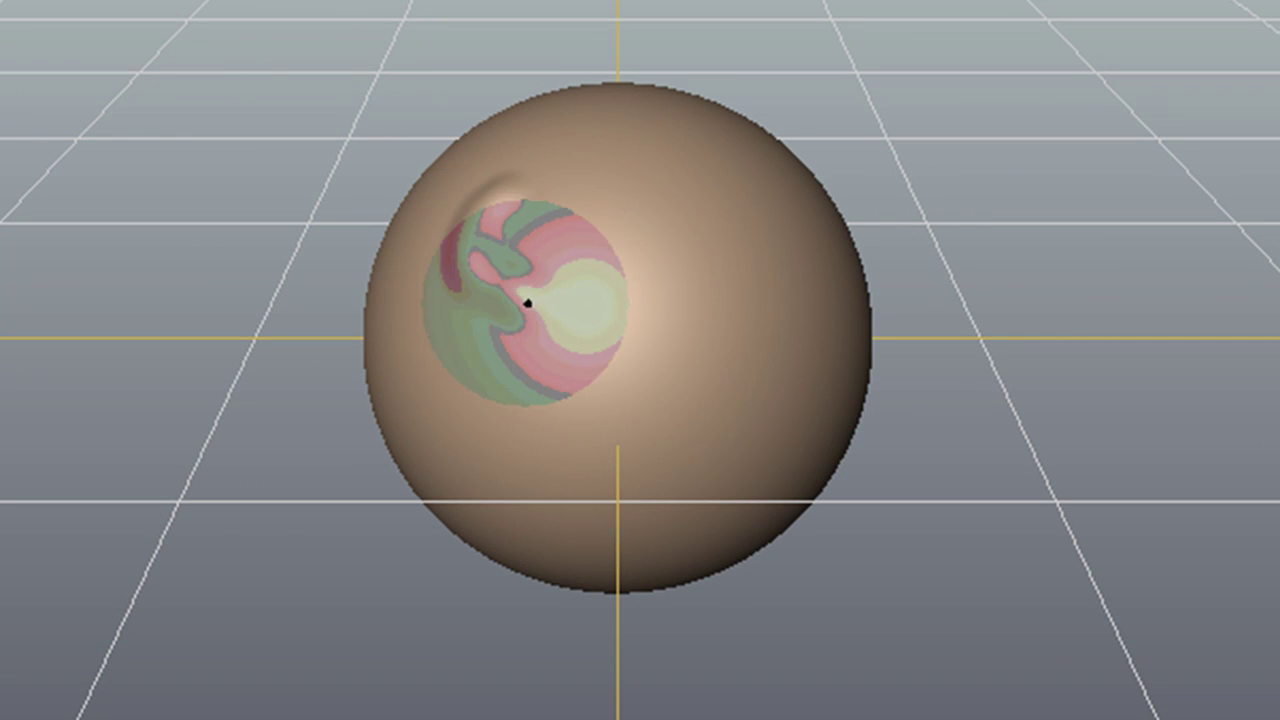
mouse_move(527, 303)
mouse_down()
mouse_move(531, 371)
mouse_move(614, 344)
mouse_move(623, 435)
mouse_move(710, 421)
mouse_move(707, 290)
mouse_move(731, 293)
mouse_move(741, 268)
mouse_move(701, 222)
mouse_move(663, 215)
mouse_move(596, 247)
mouse_move(549, 250)
mouse_move(561, 199)
mouse_move(656, 158)
mouse_move(717, 164)
mouse_move(727, 213)
mouse_move(654, 262)
mouse_move(753, 390)
mouse_move(561, 442)
mouse_move(594, 431)
mouse_move(630, 441)
mouse_move(604, 460)
mouse_move(536, 447)
mouse_move(581, 410)
mouse_move(584, 384)
mouse_move(519, 348)
mouse_move(468, 363)
mouse_move(506, 432)
mouse_move(493, 462)
mouse_move(497, 355)
mouse_move(691, 277)
mouse_up()
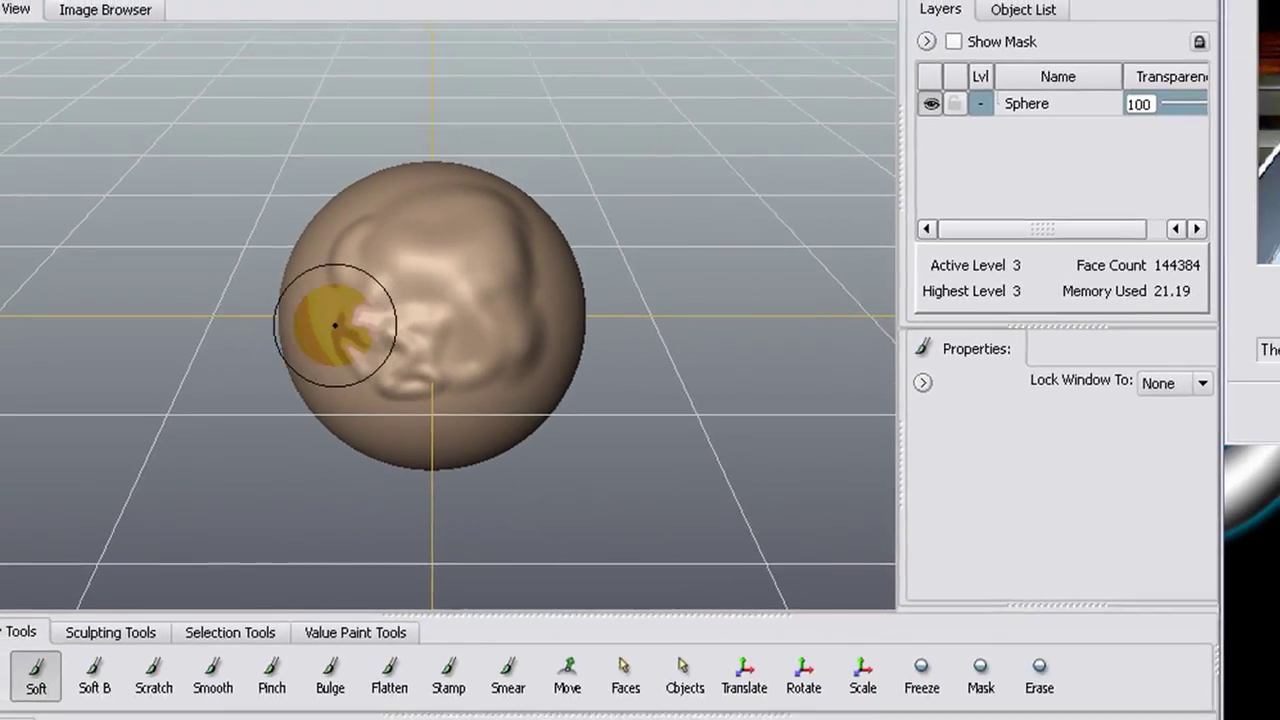
mouse_move(292, 330)
mouse_down()
mouse_move(352, 367)
mouse_move(385, 370)
mouse_move(425, 355)
mouse_move(440, 330)
mouse_move(475, 335)
mouse_move(395, 285)
mouse_move(349, 313)
mouse_move(340, 303)
mouse_up()
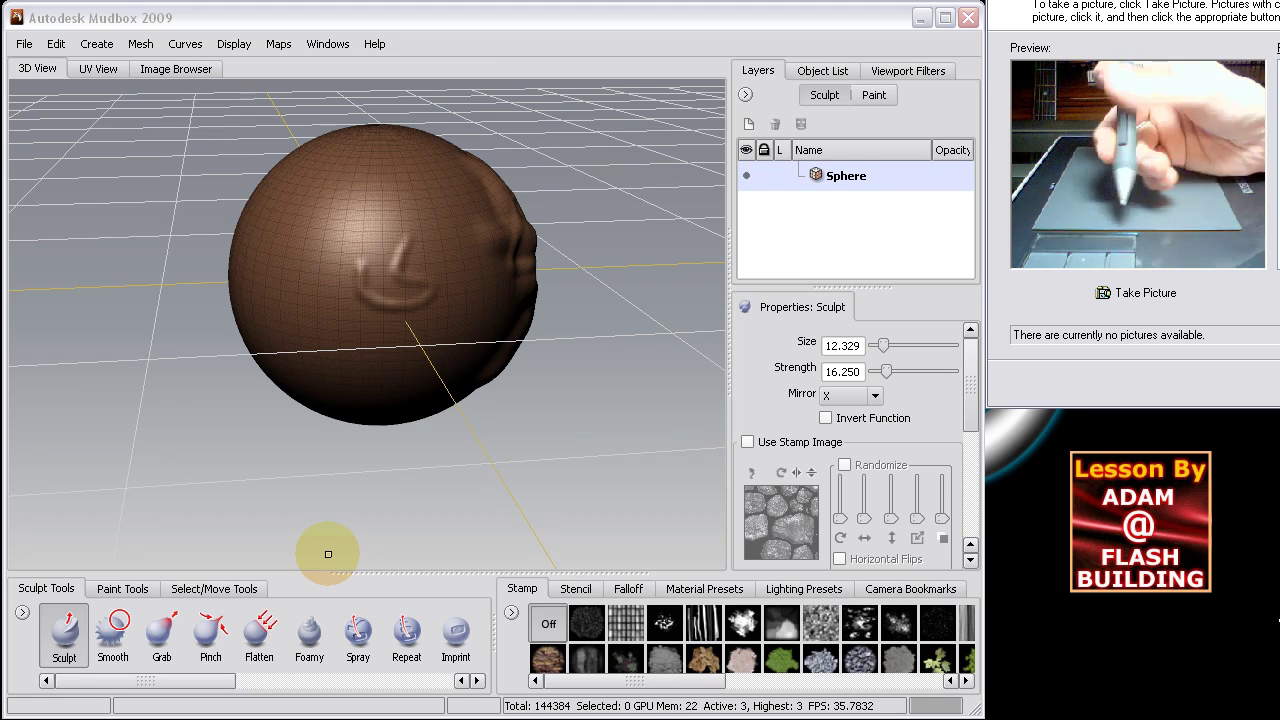
Switch back to Mudbox 2009 and adjust the Sculpt tool's brush size
click(885, 349)
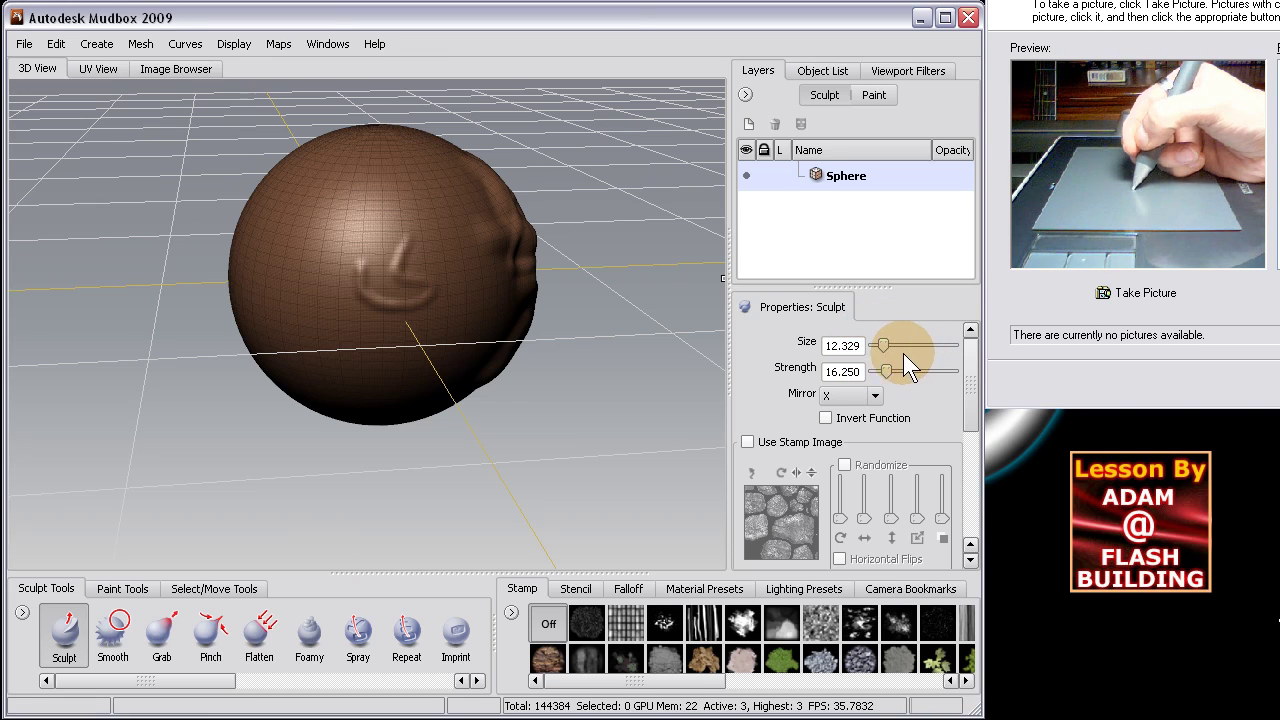